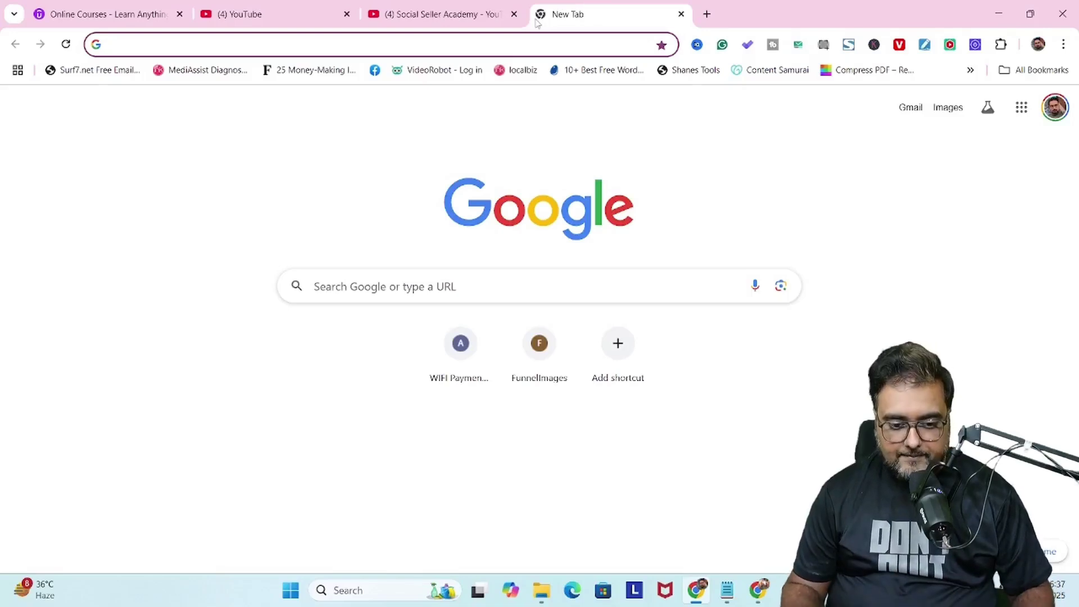
text(goog)
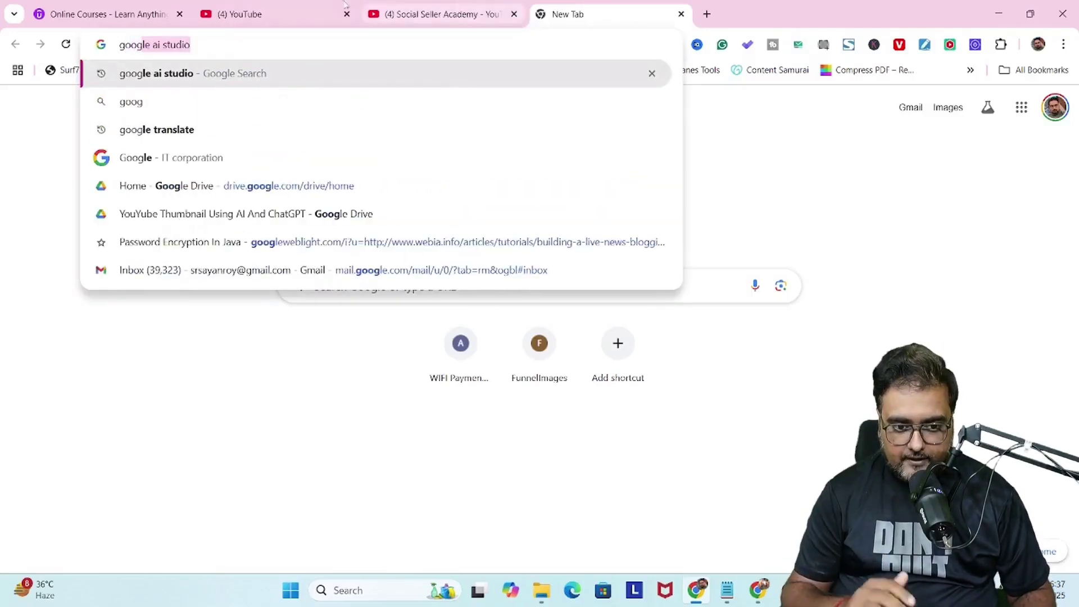
text(lle ai studio)
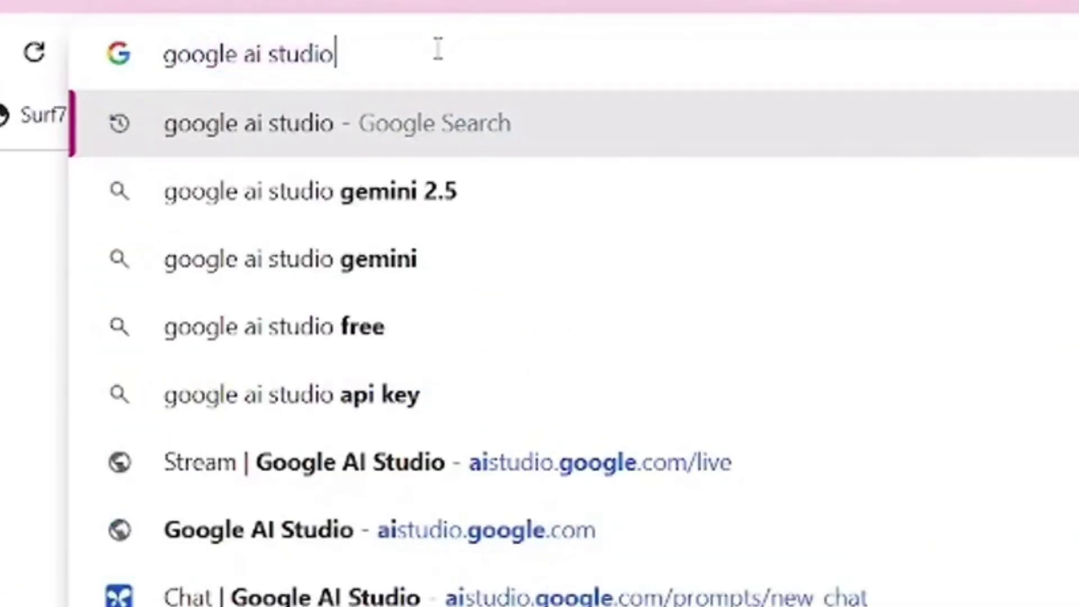
Search Google for 'google ai studio' to reach the AI Studio site
key(Return)
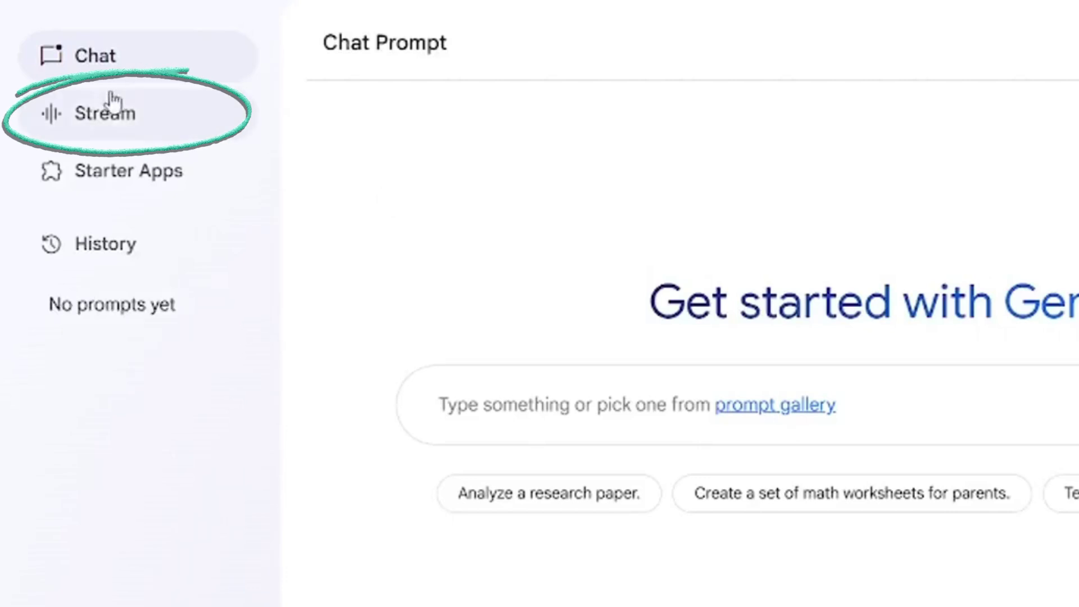
Start a Stream session sharing the entire screen, with microphone access allowed
click(106, 128)
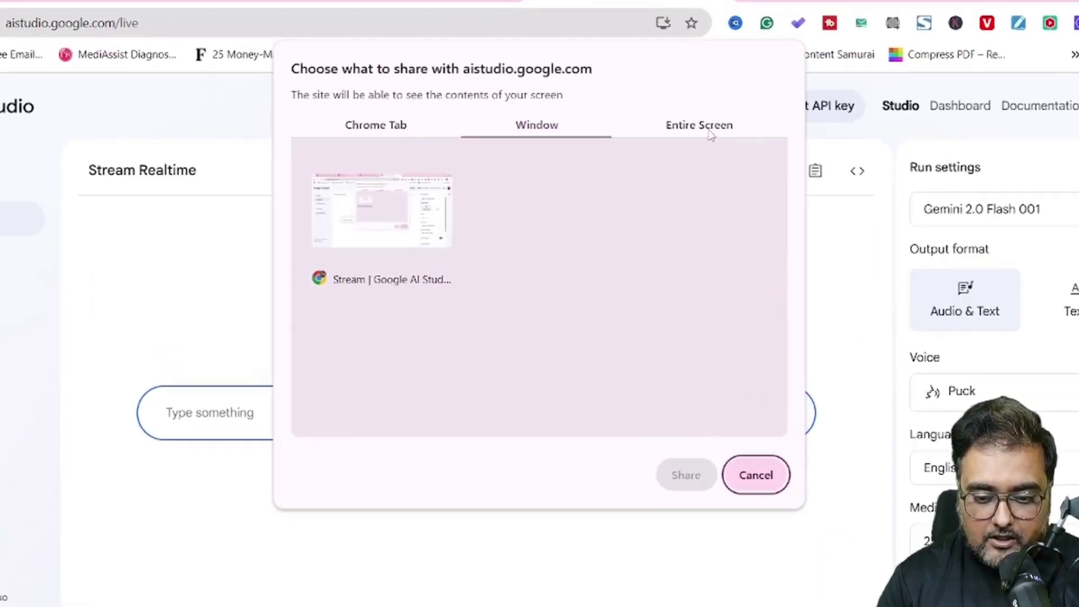
click(753, 127)
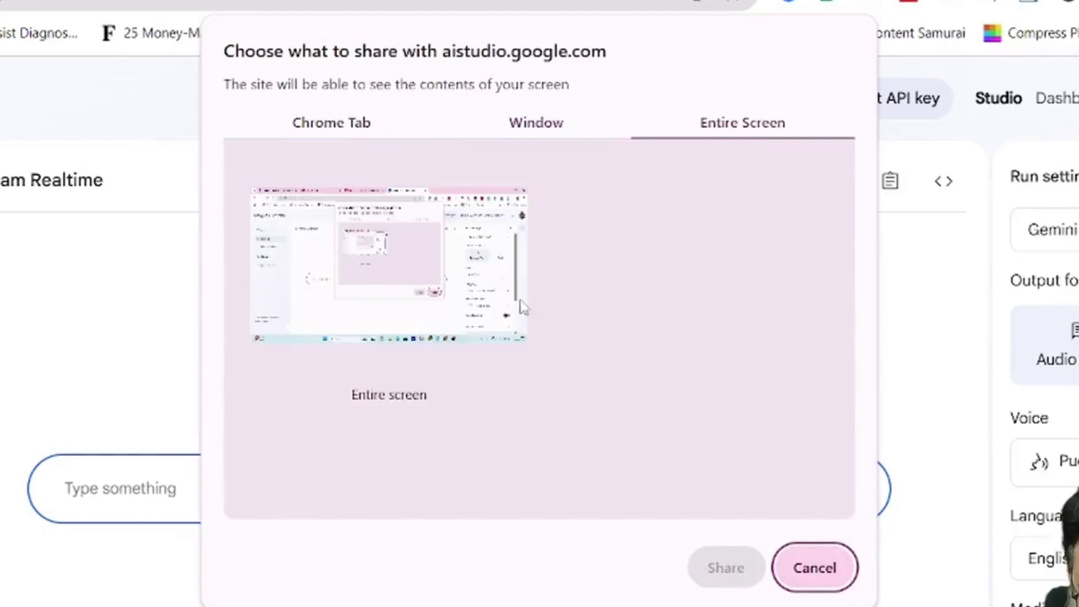
click(389, 281)
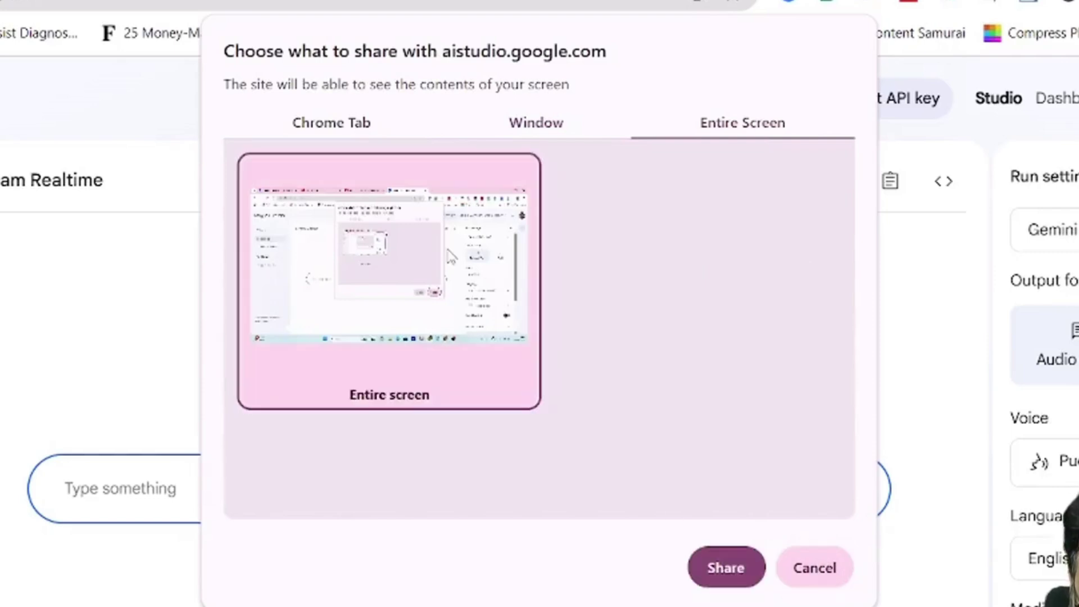
click(724, 570)
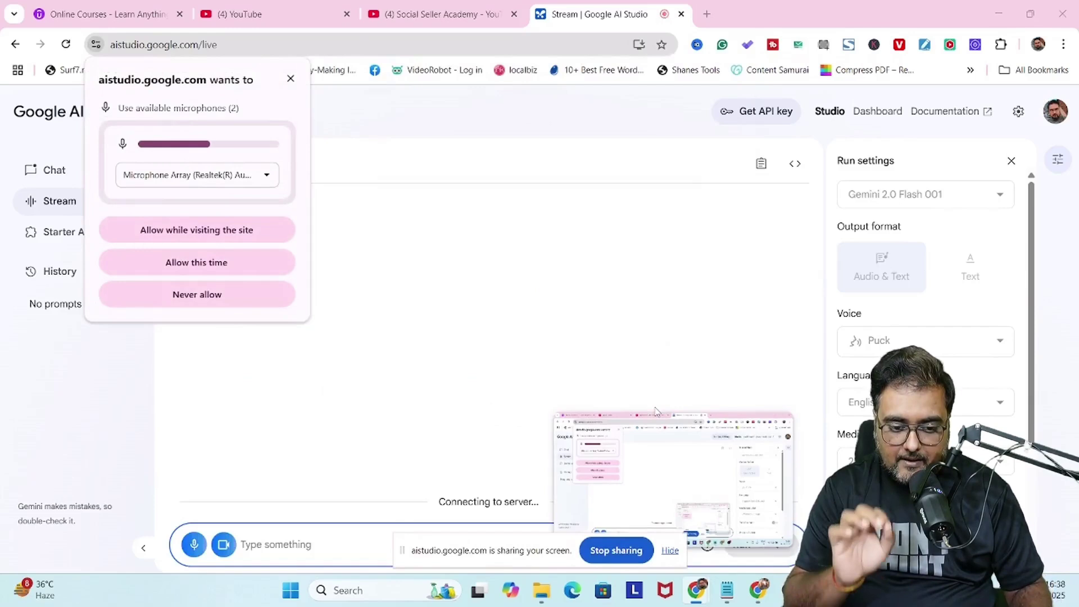
click(207, 230)
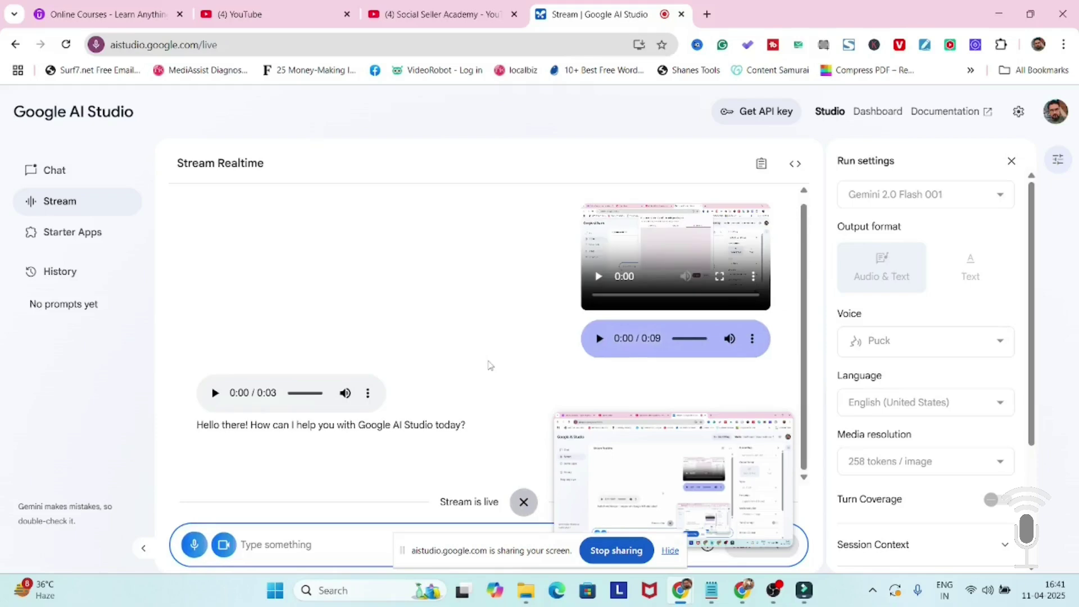
Switch to the Wondershare Filmora window from the taskbar
click(804, 591)
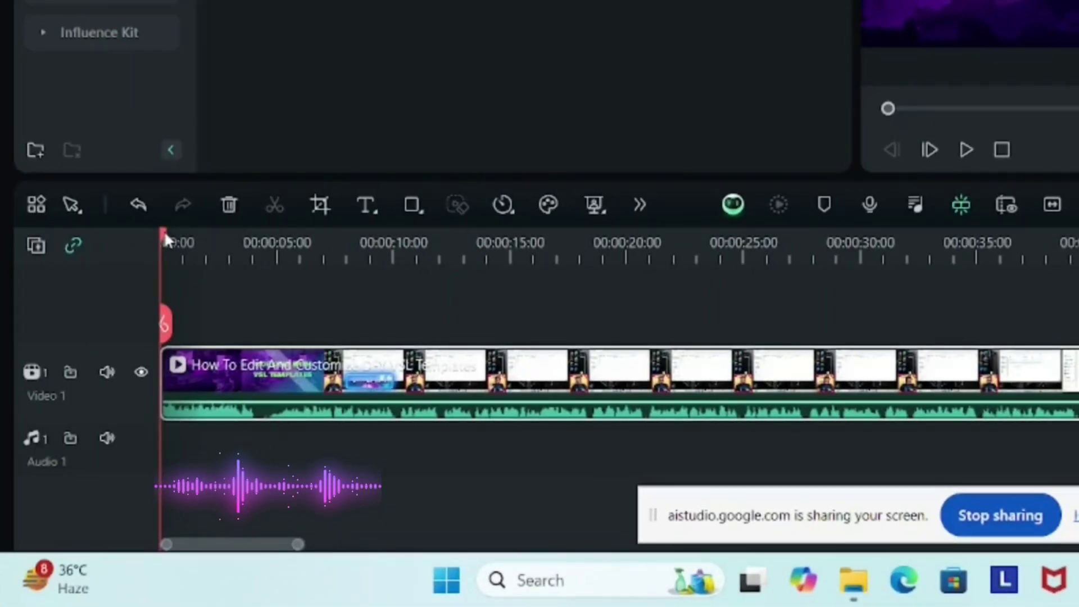
Split the clip at 12 s and 18 s, then ripple-delete the middle piece
drag(166, 241, 463, 224)
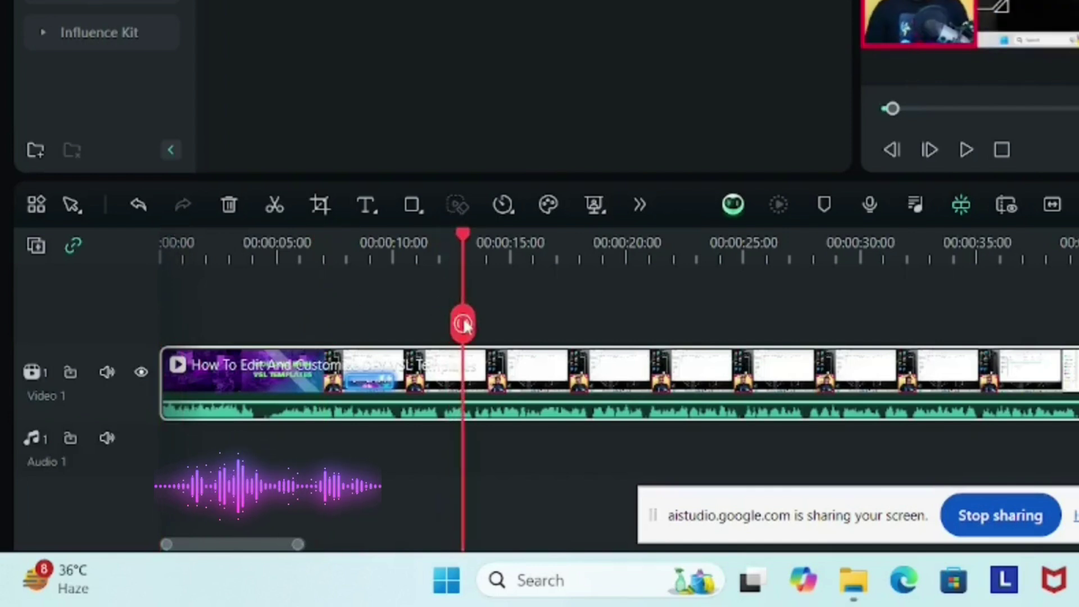
click(462, 324)
drag(287, 432, 365, 435)
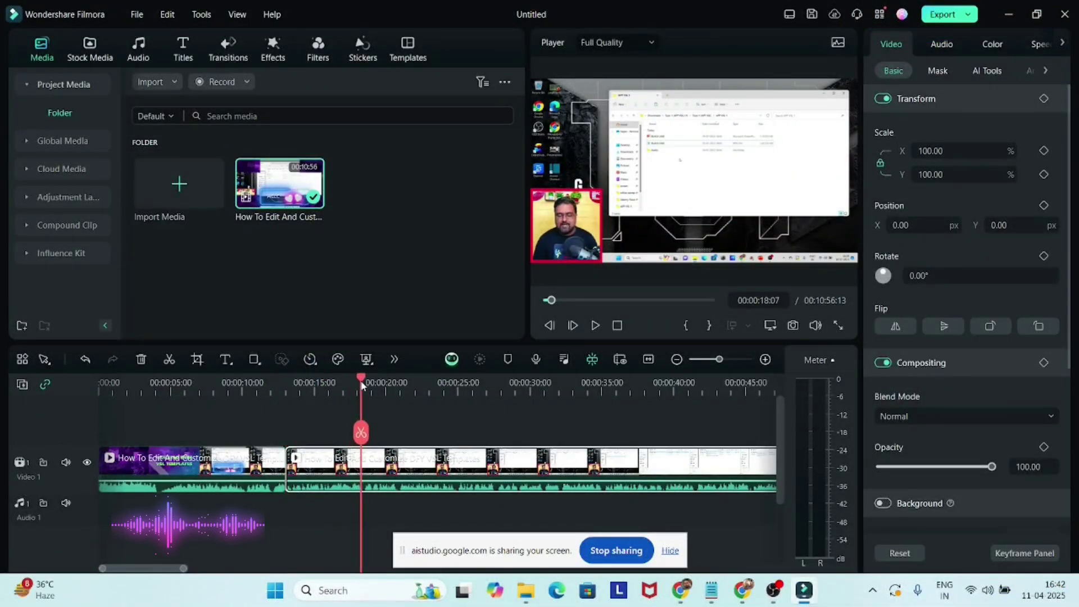
click(364, 434)
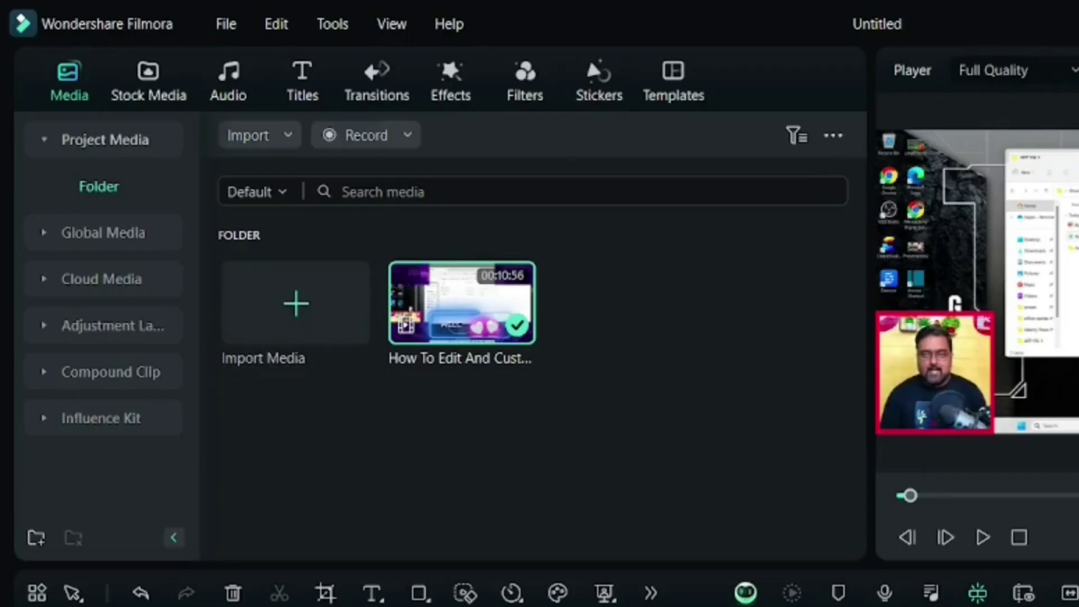
right_click(531, 603)
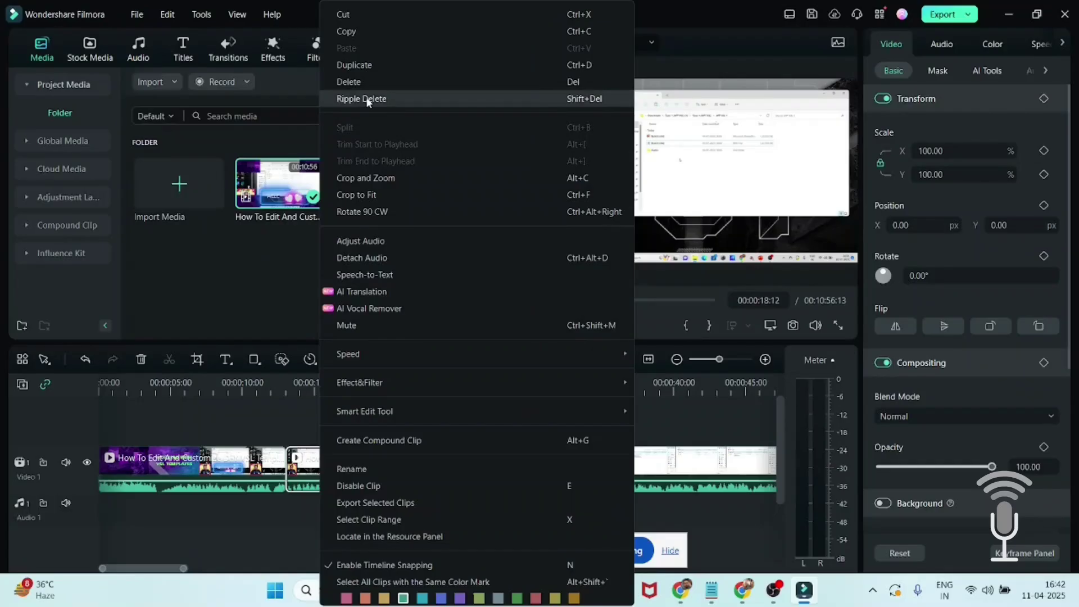
click(366, 97)
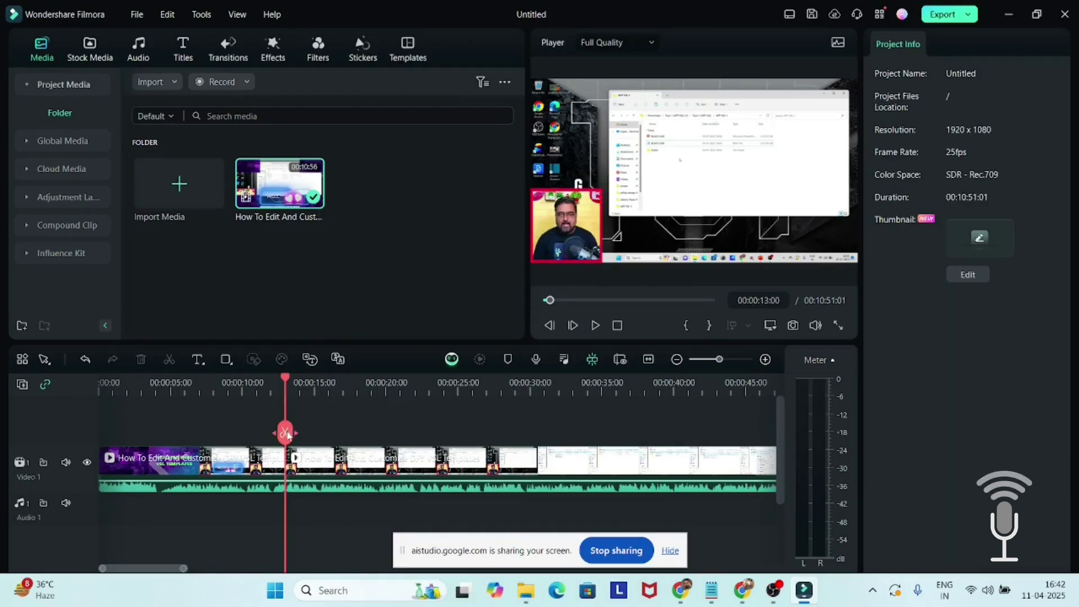
Split the clip near 26 s, select the piece between cuts, and browse Titles
drag(285, 435, 338, 433)
mouse_move(340, 360)
mouse_down()
mouse_move(426, 396)
mouse_move(455, 393)
mouse_move(484, 428)
mouse_up()
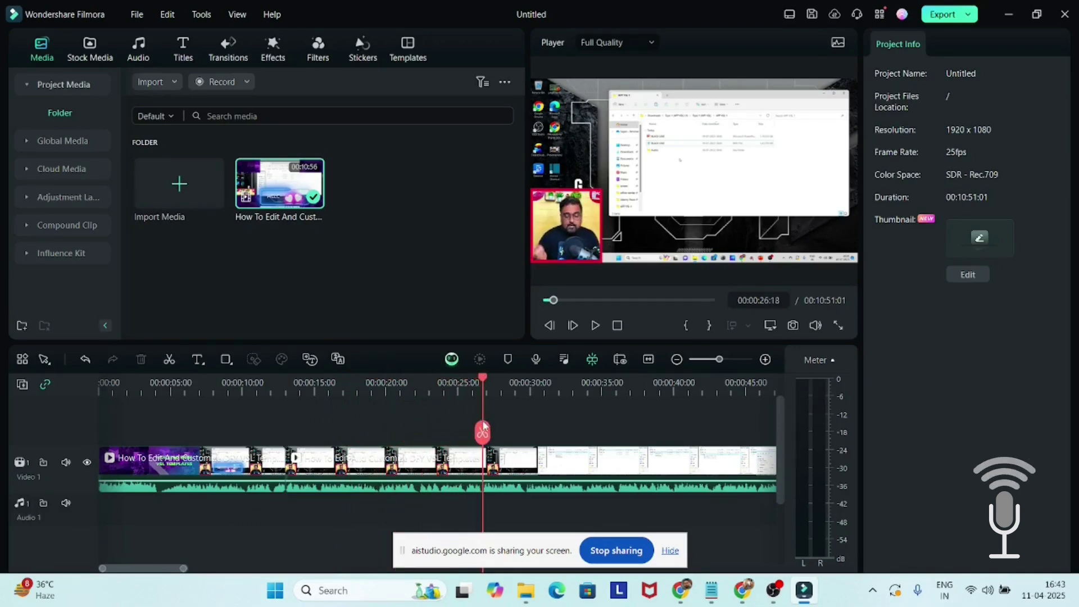
click(483, 435)
click(405, 470)
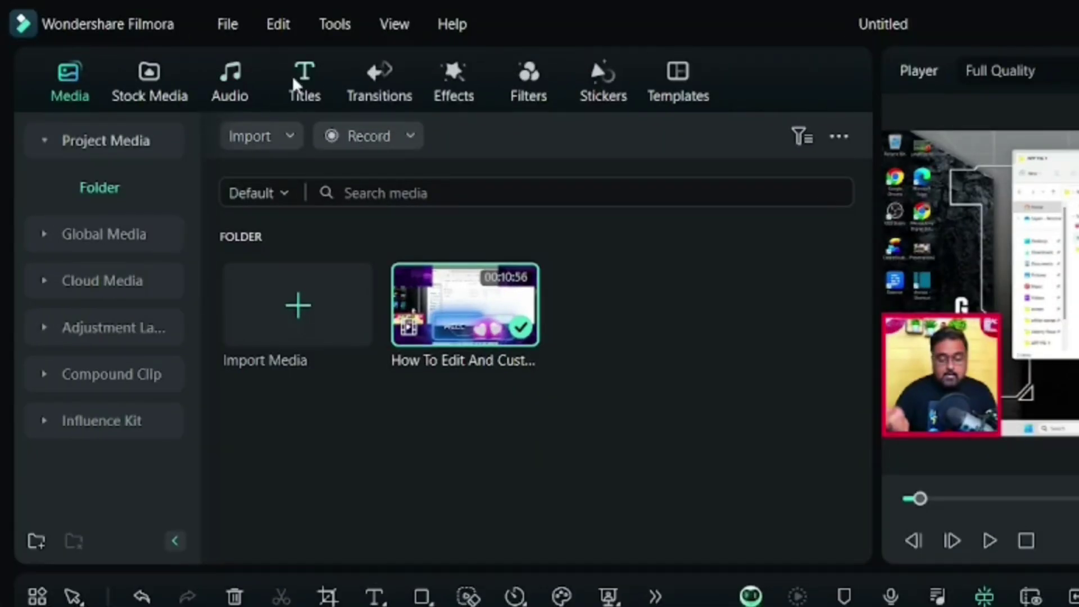
click(305, 84)
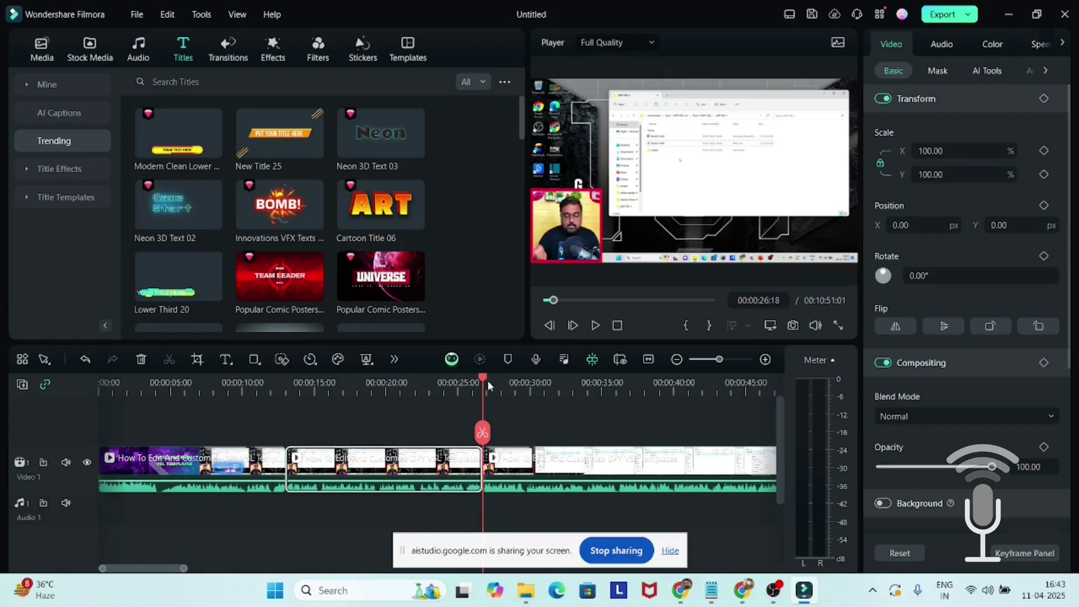
drag(481, 381, 384, 401)
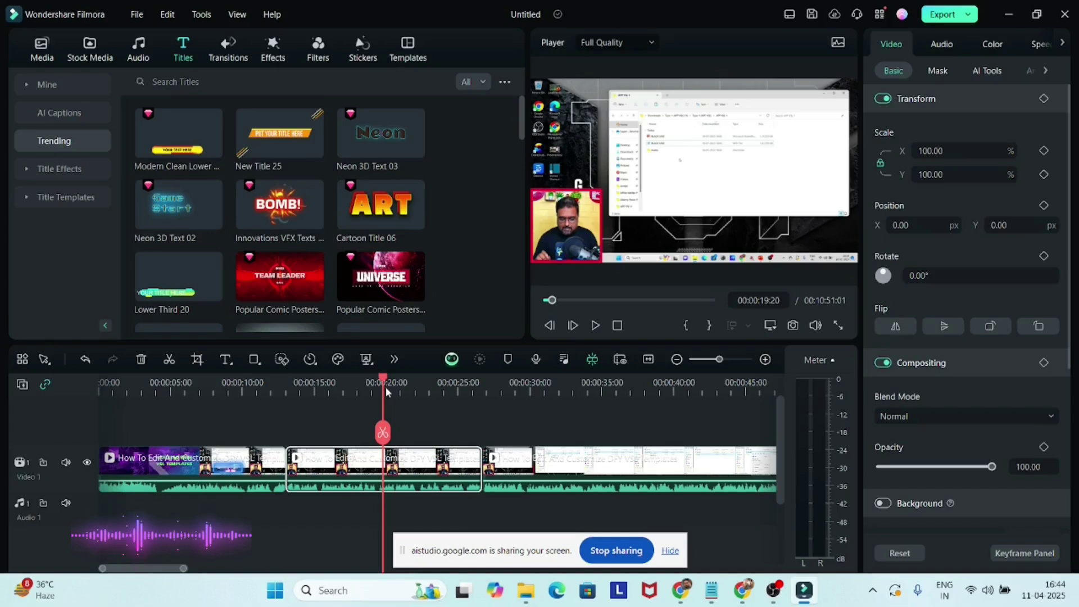
Run Speech-to-Text on the selected clip piece with Titles as the output
right_click(348, 465)
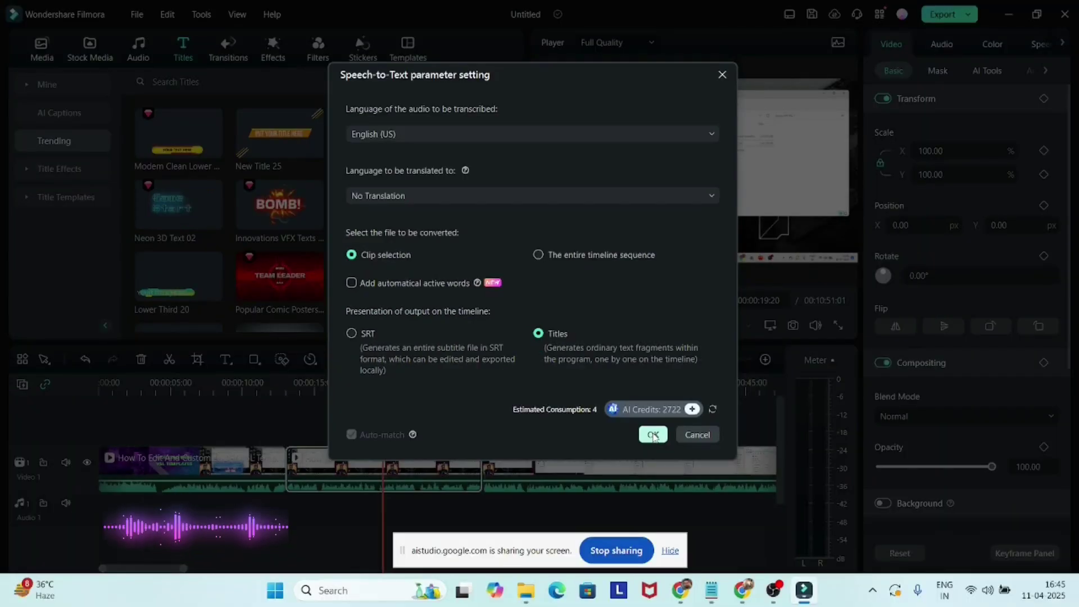
click(652, 433)
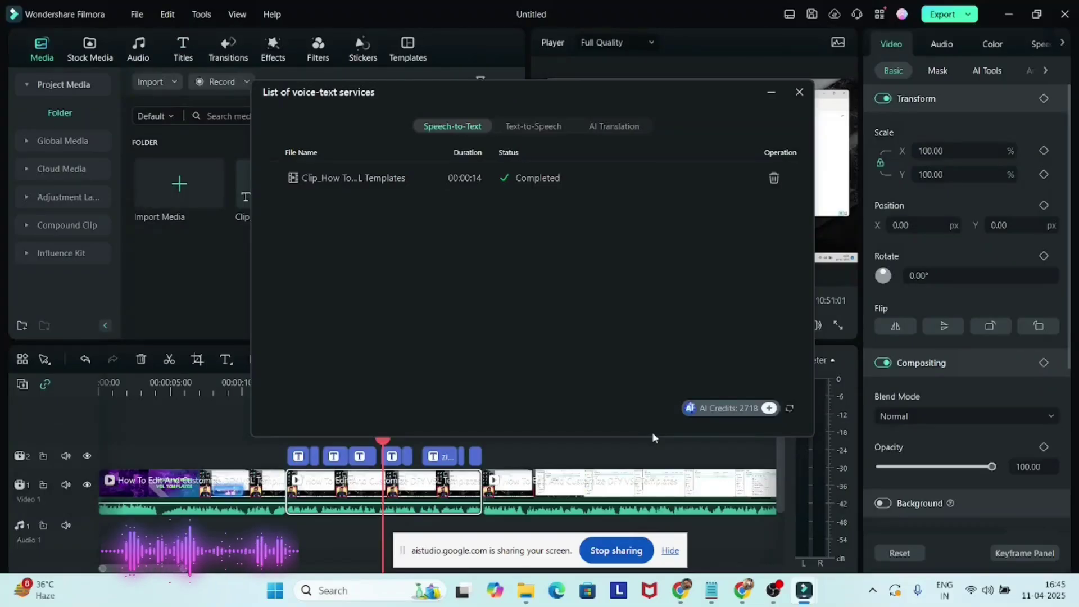
Close the transcription list, play the subtitles from about 14 s, and select the first one
click(799, 93)
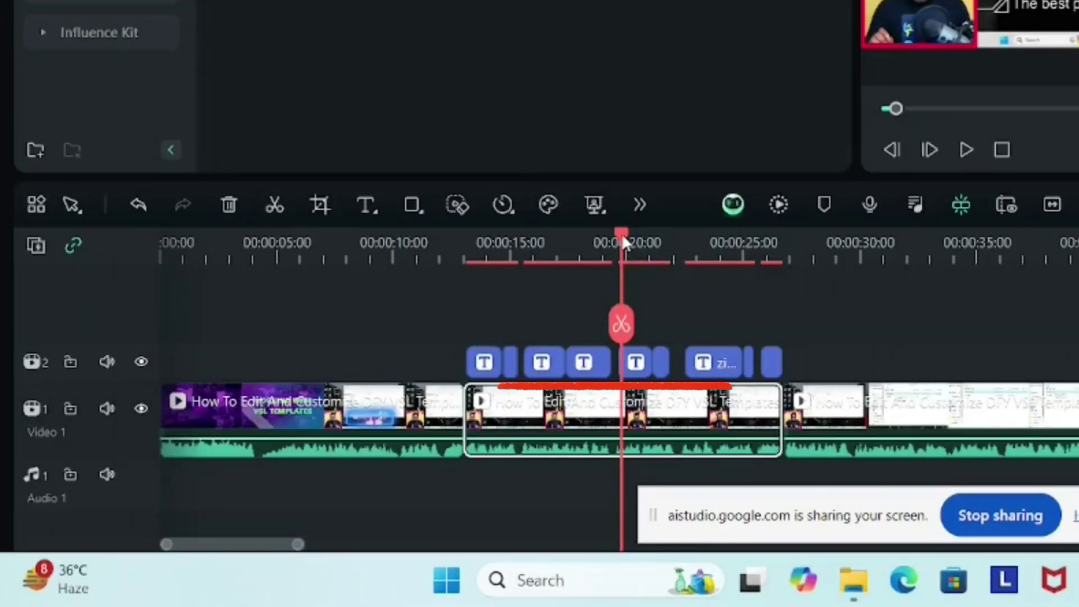
drag(624, 243, 475, 285)
click(595, 327)
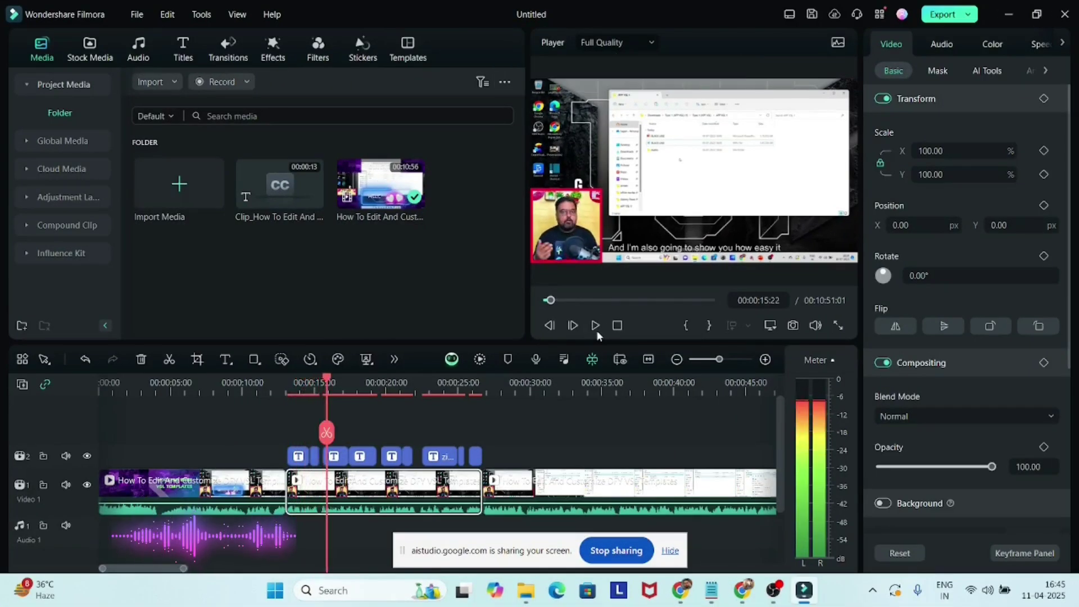
click(596, 326)
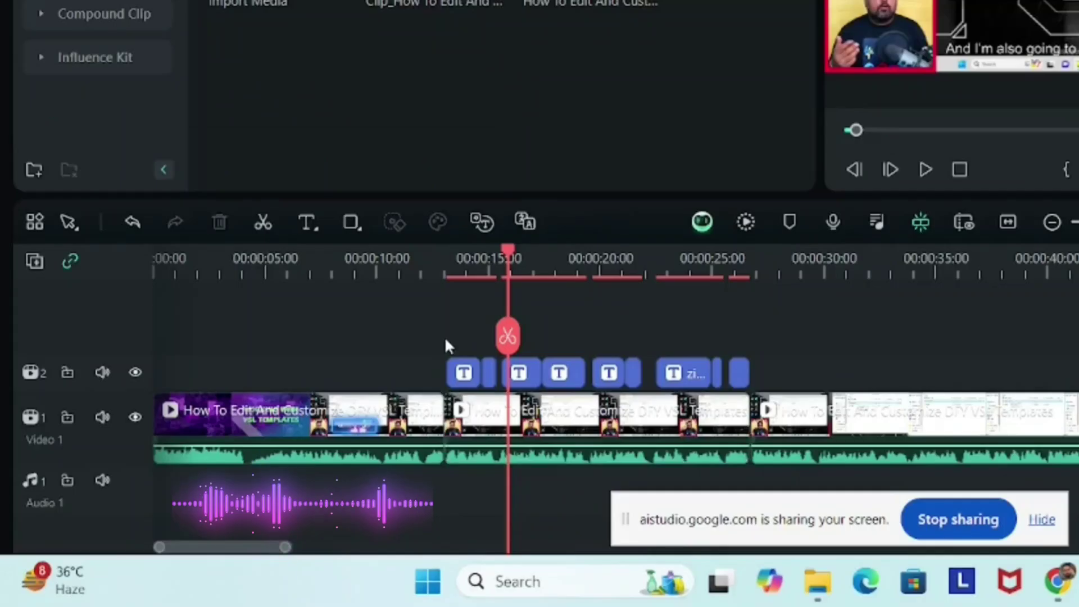
click(317, 456)
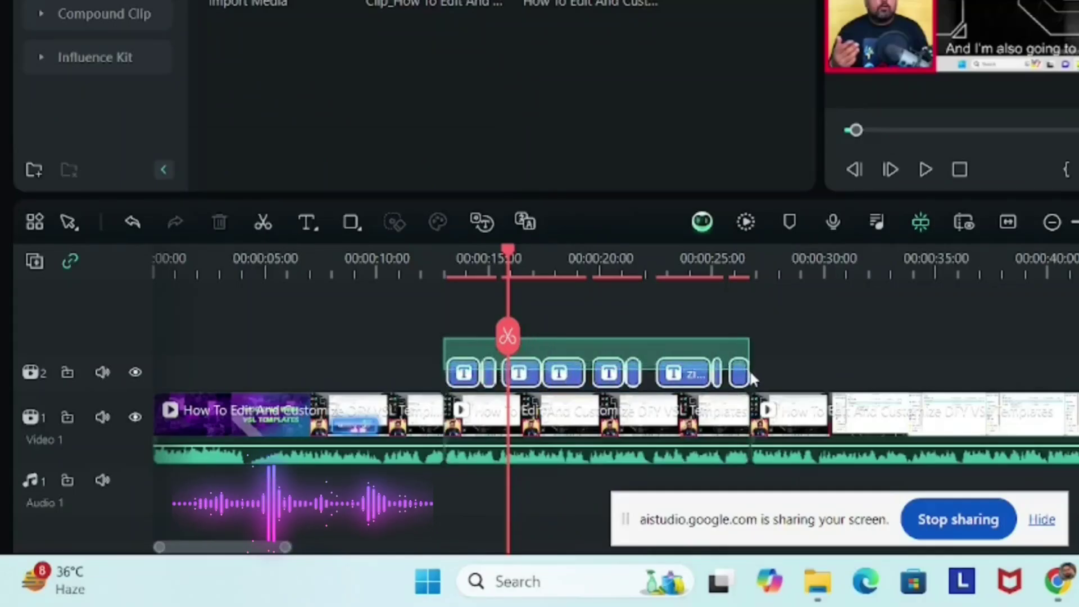
Give all subtitles a bold yellow text preset and a typewriter entrance animation
drag(496, 371, 752, 385)
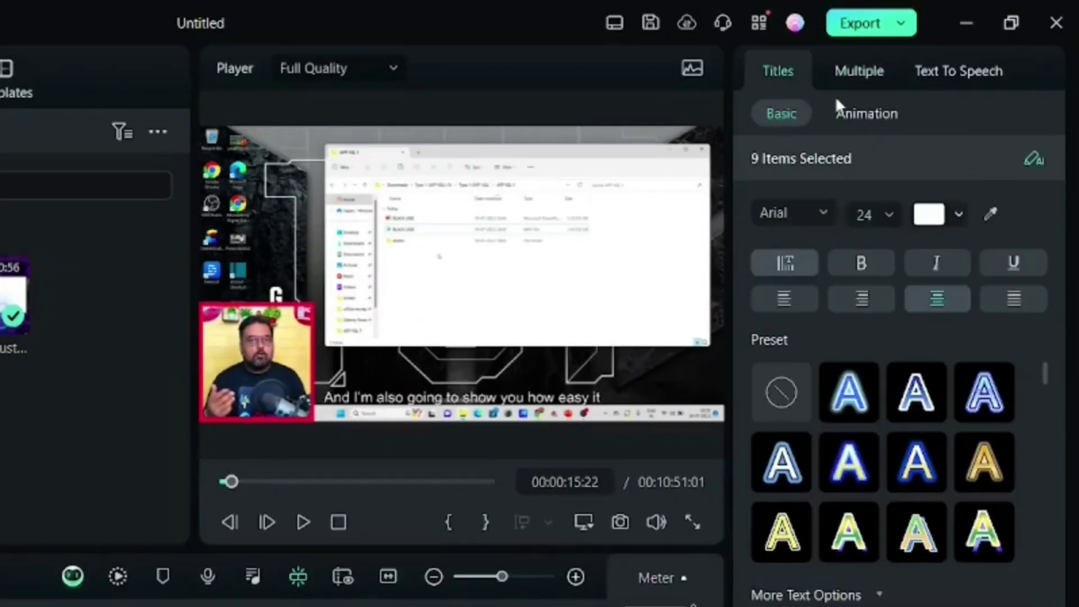
click(858, 403)
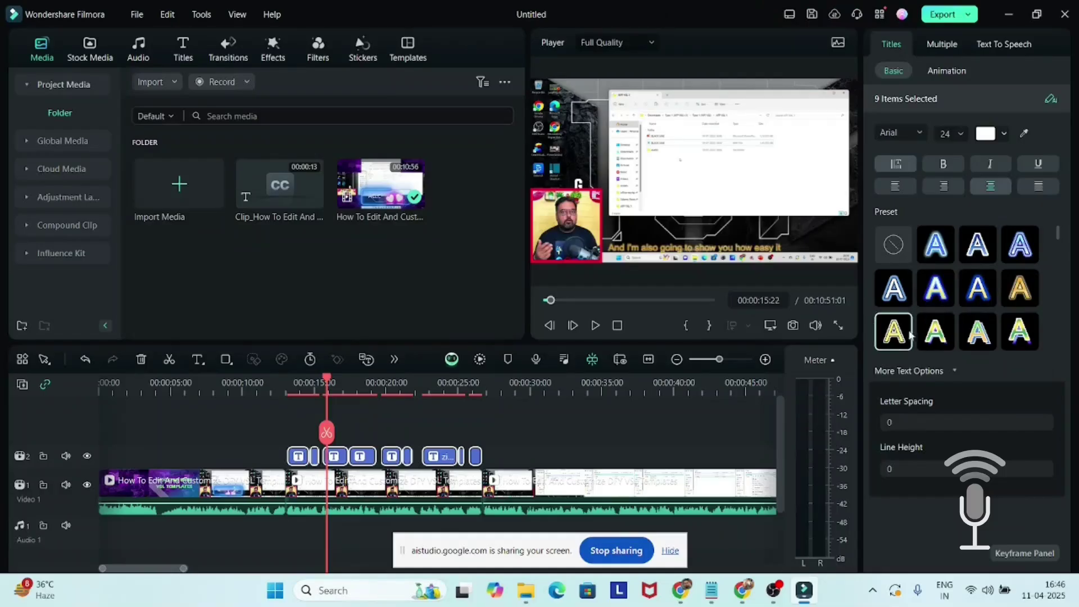
click(898, 339)
click(933, 340)
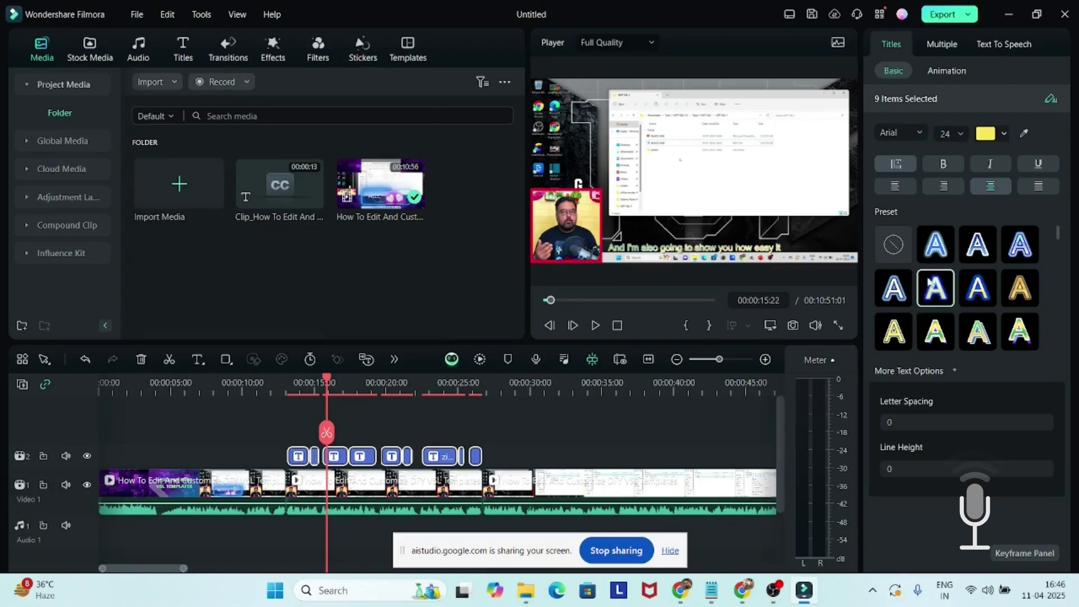
click(942, 166)
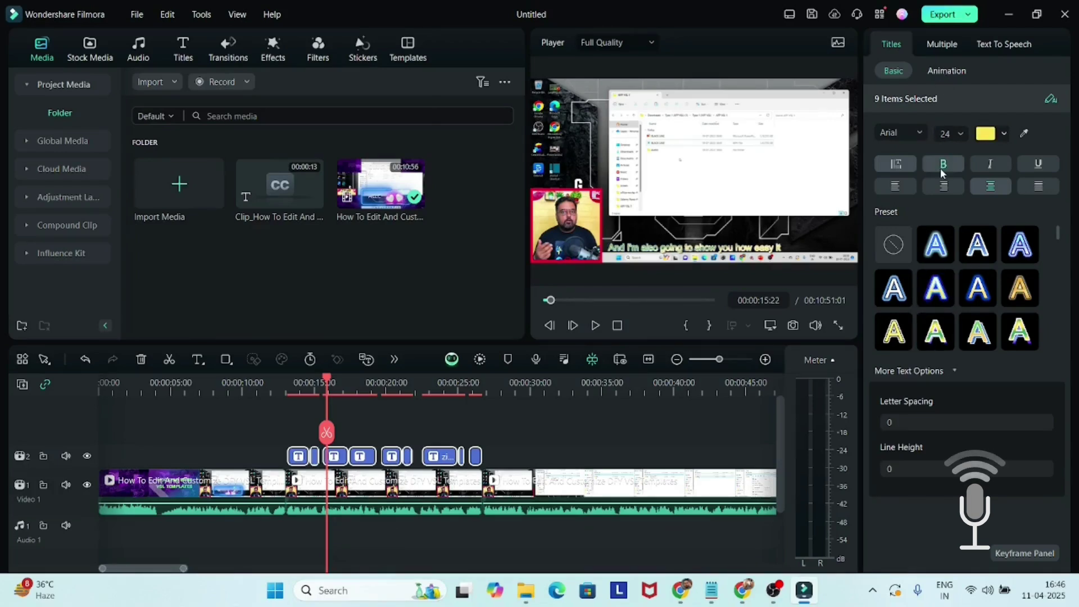
click(946, 71)
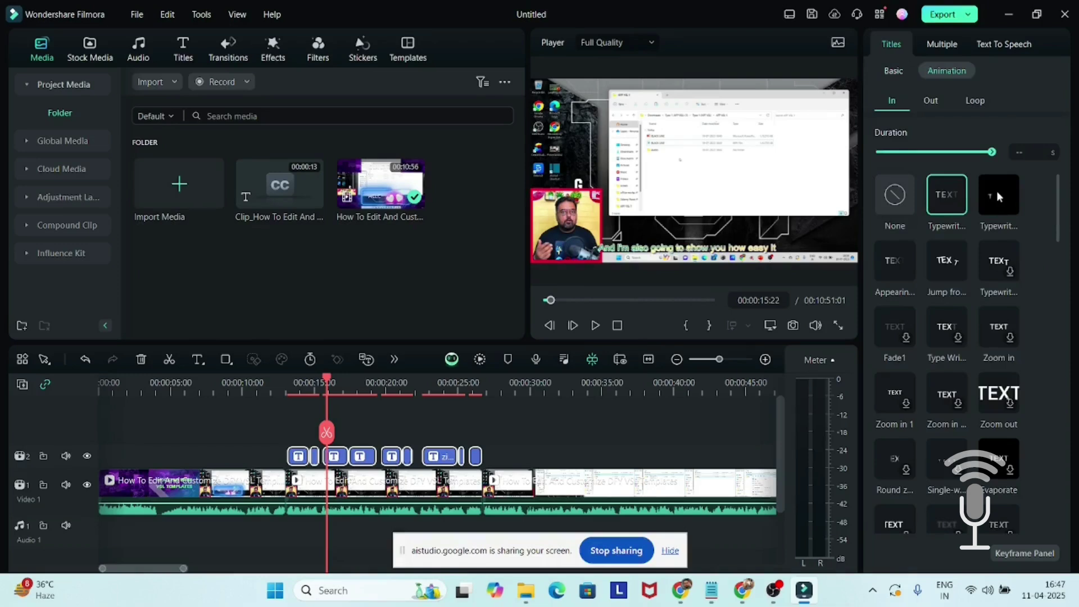
click(997, 191)
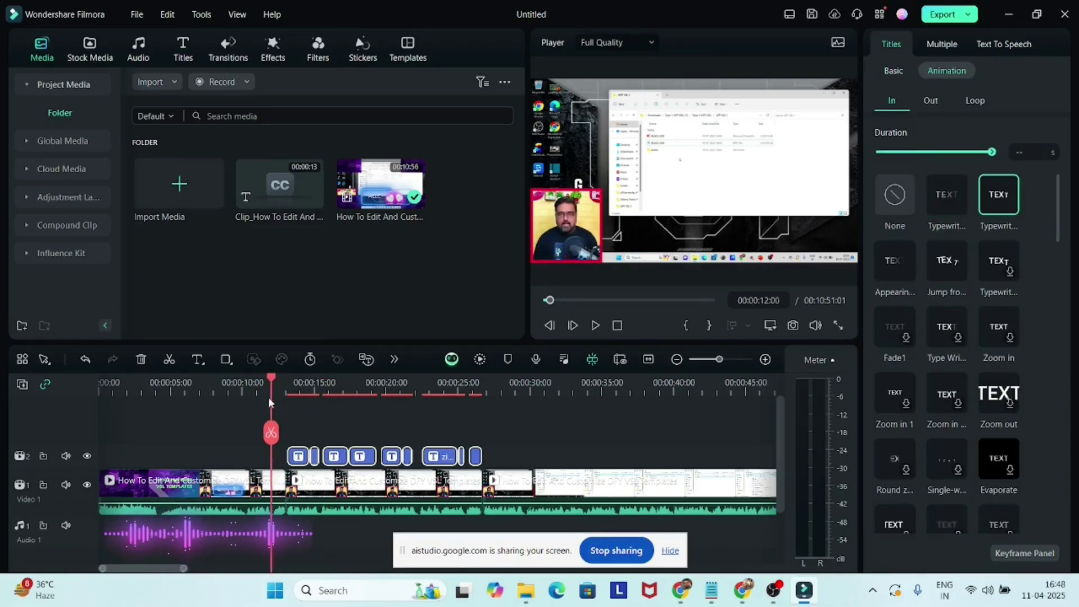
Preview the styled subtitles from about 13 seconds
drag(269, 395, 288, 393)
click(596, 325)
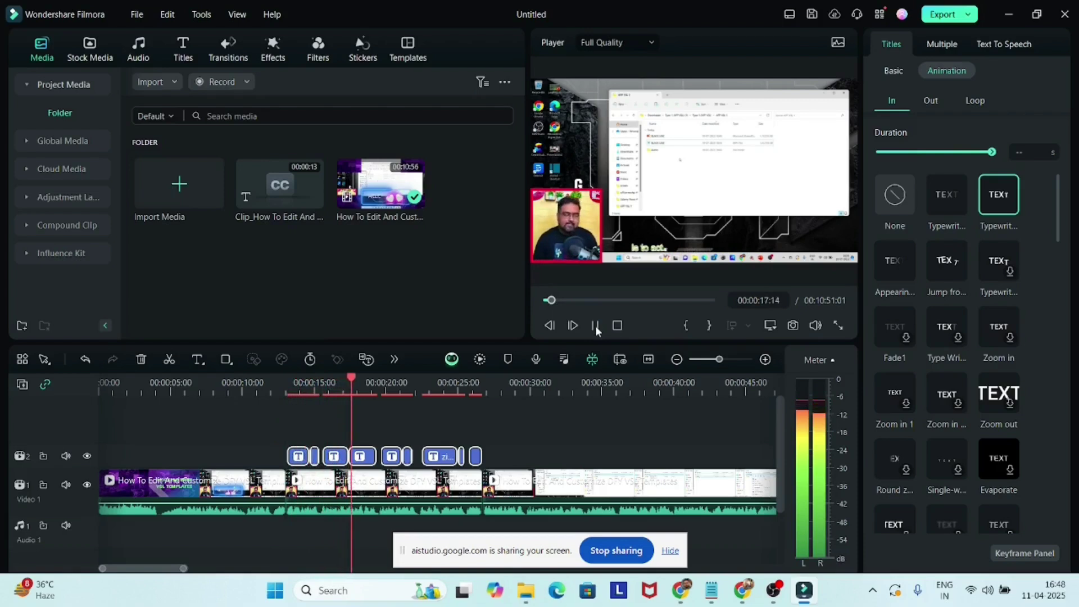
click(596, 326)
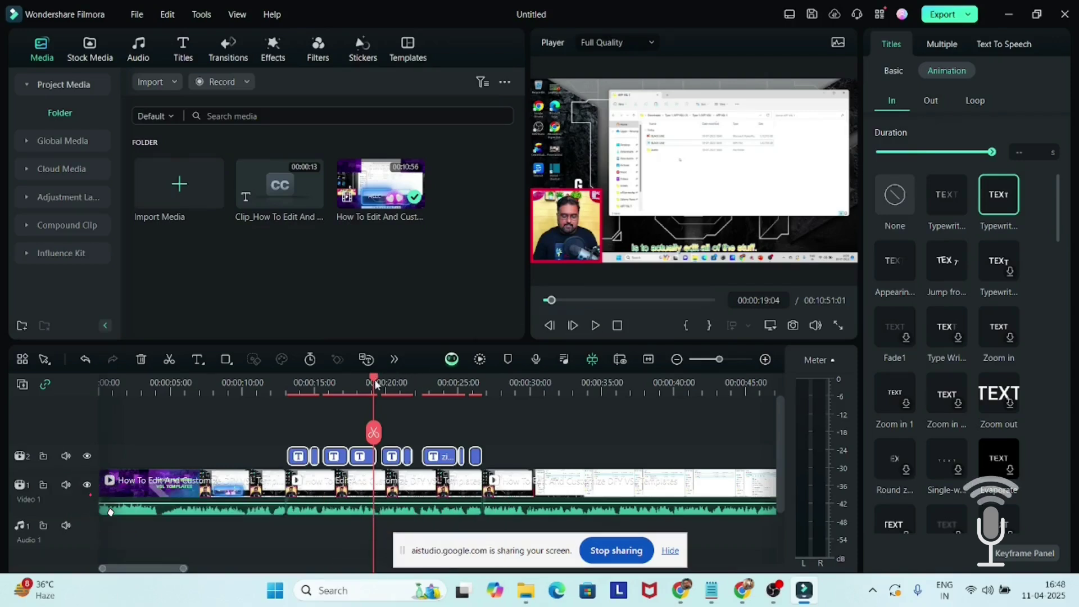
Split the main video clip at about the 50-second mark
mouse_move(386, 382)
mouse_down()
mouse_move(780, 390)
mouse_move(667, 416)
mouse_move(691, 407)
mouse_up()
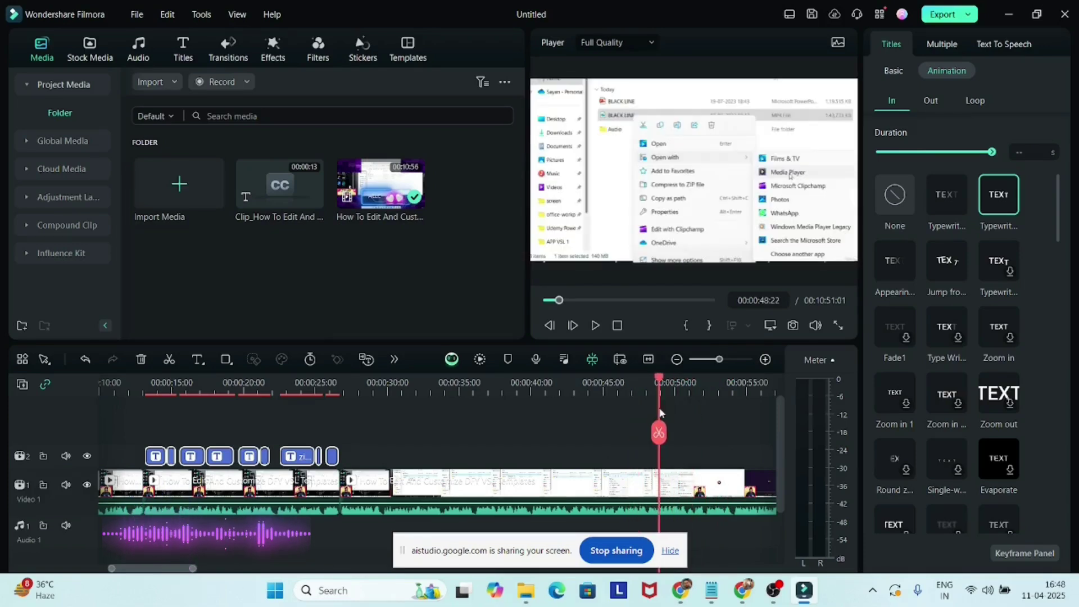
drag(692, 409, 638, 408)
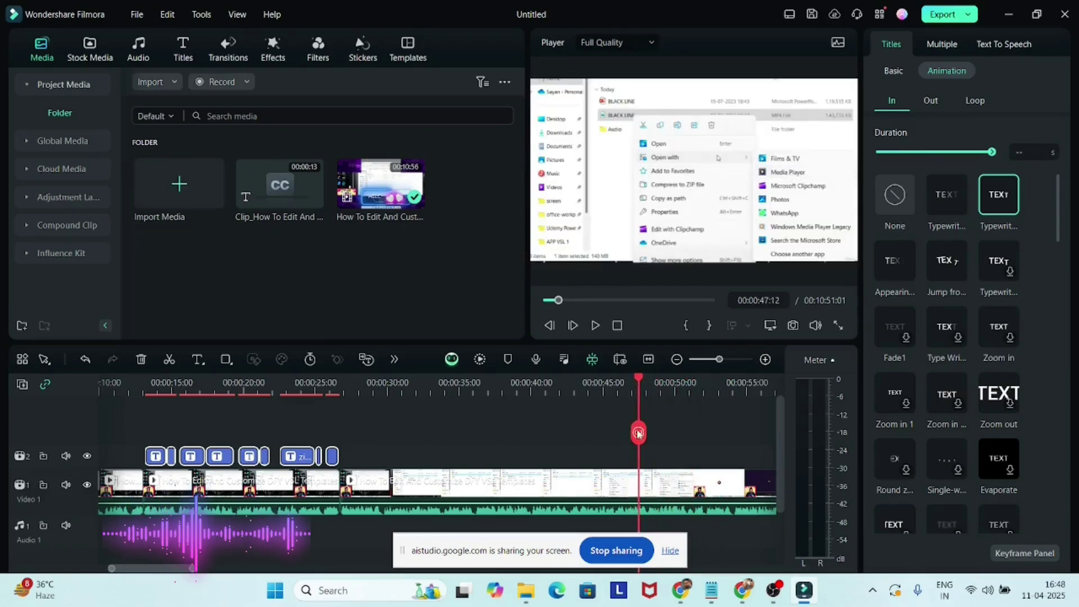
click(639, 433)
click(679, 384)
drag(713, 382, 746, 405)
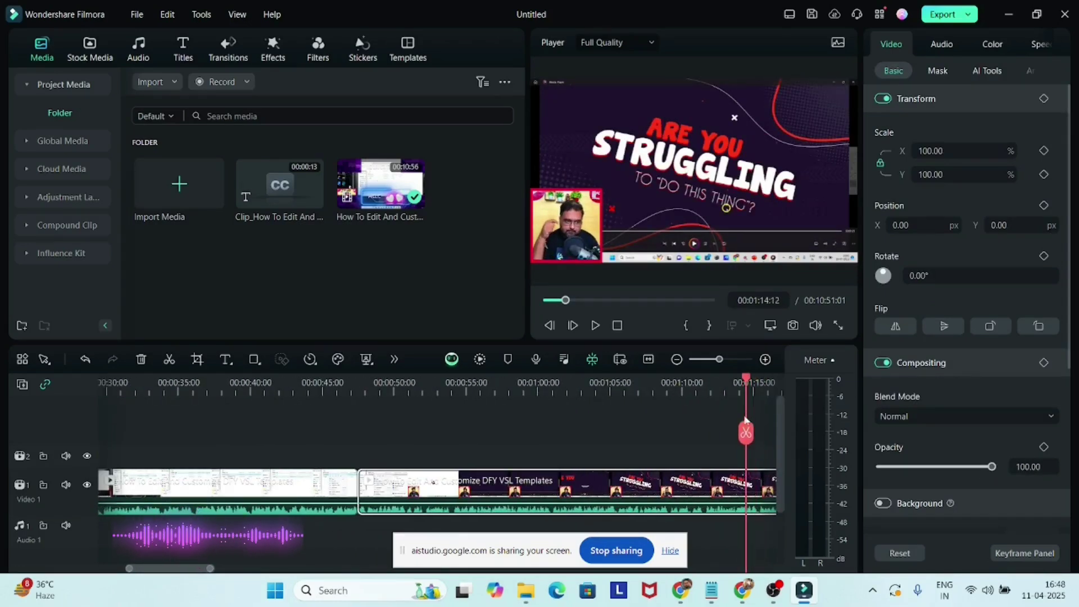
Split the clip at about 1:14 and select the 0:50–1:14 section
click(746, 433)
click(621, 504)
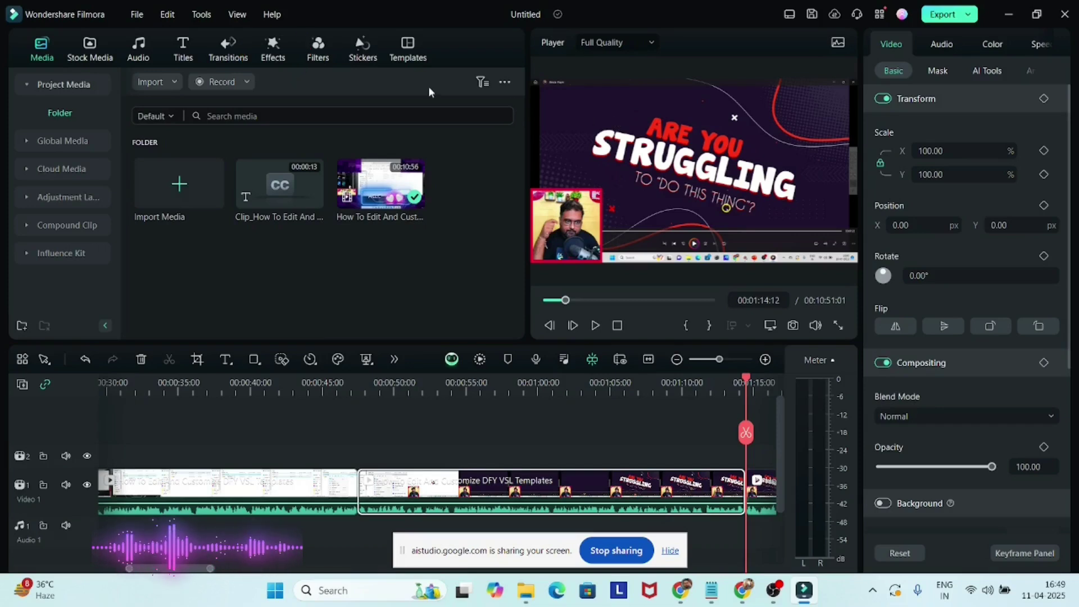
Apply the Slow Zoom effect to the 0:50–1:14 section and lower its range to about 47
click(266, 44)
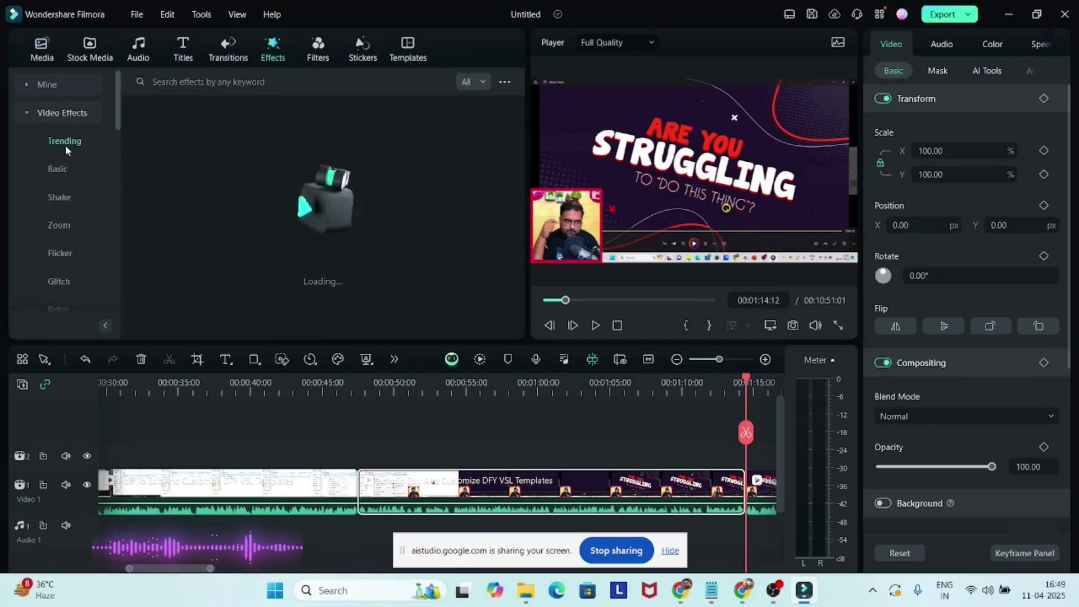
click(58, 224)
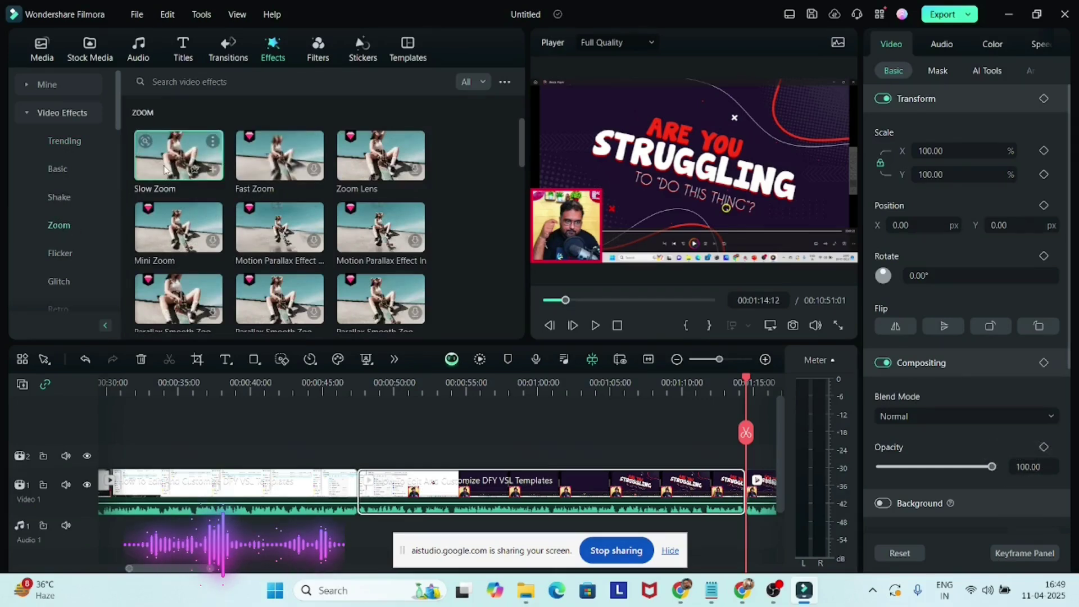
mouse_move(178, 156)
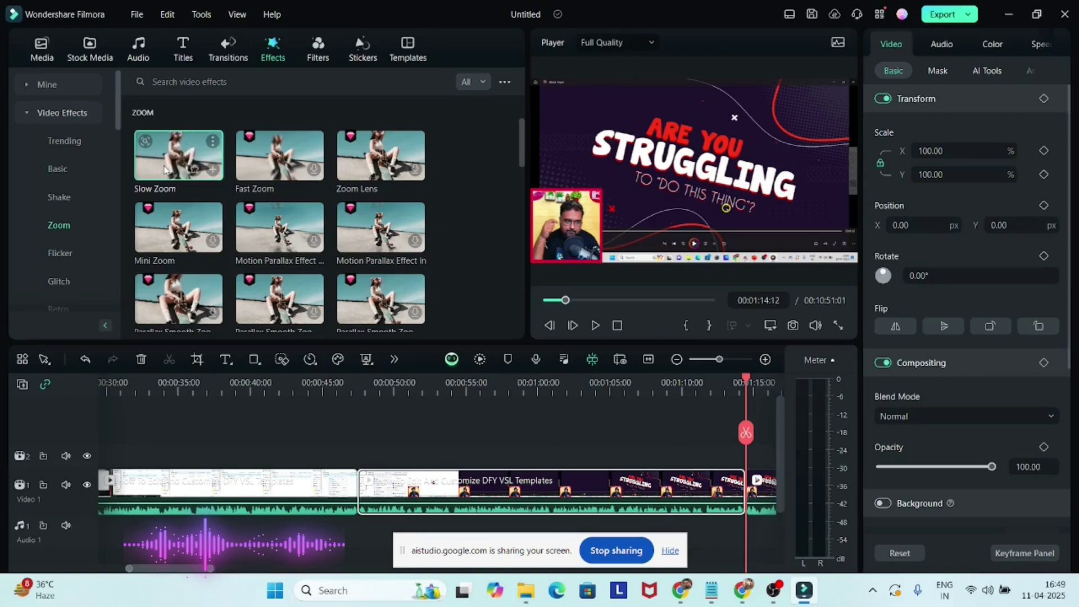
mouse_move(166, 170)
mouse_down()
mouse_move(463, 346)
mouse_move(756, 479)
mouse_move(697, 456)
mouse_up()
click(683, 391)
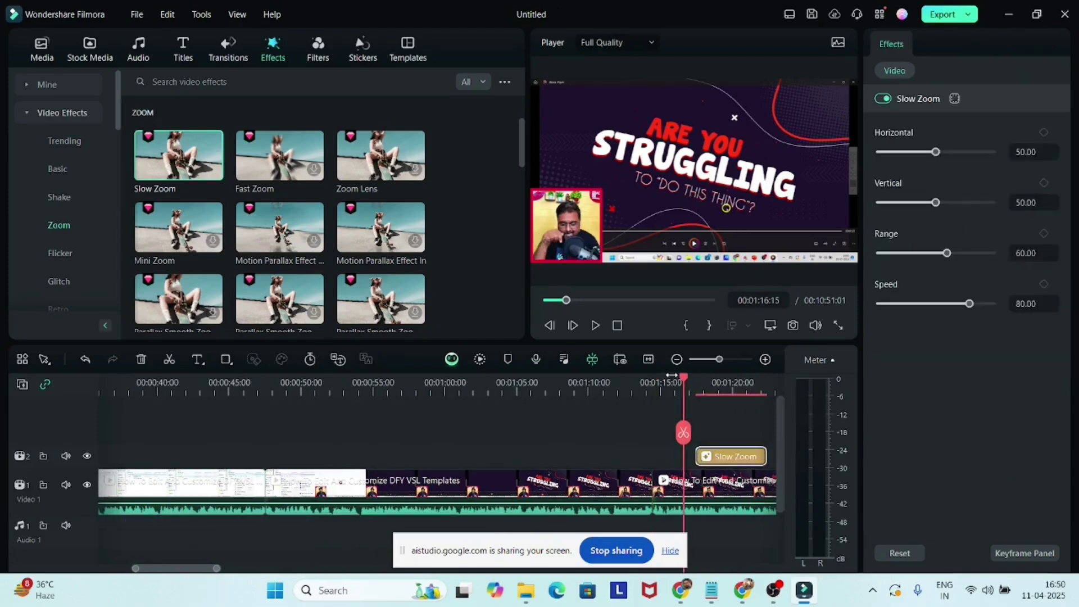
drag(685, 384, 748, 389)
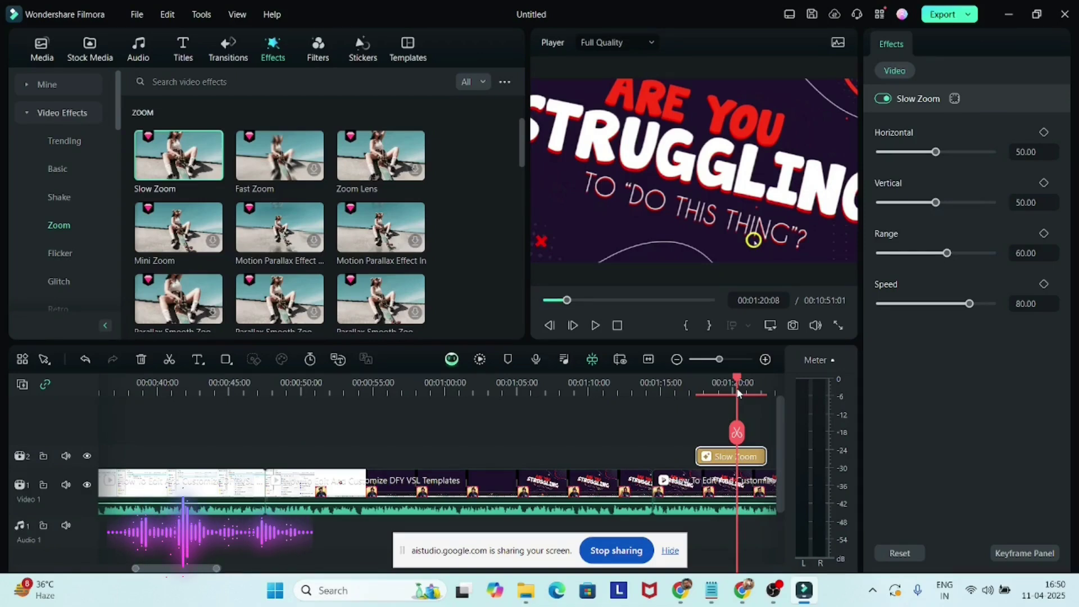
mouse_move(946, 258)
mouse_down()
mouse_move(960, 254)
mouse_move(933, 255)
mouse_up()
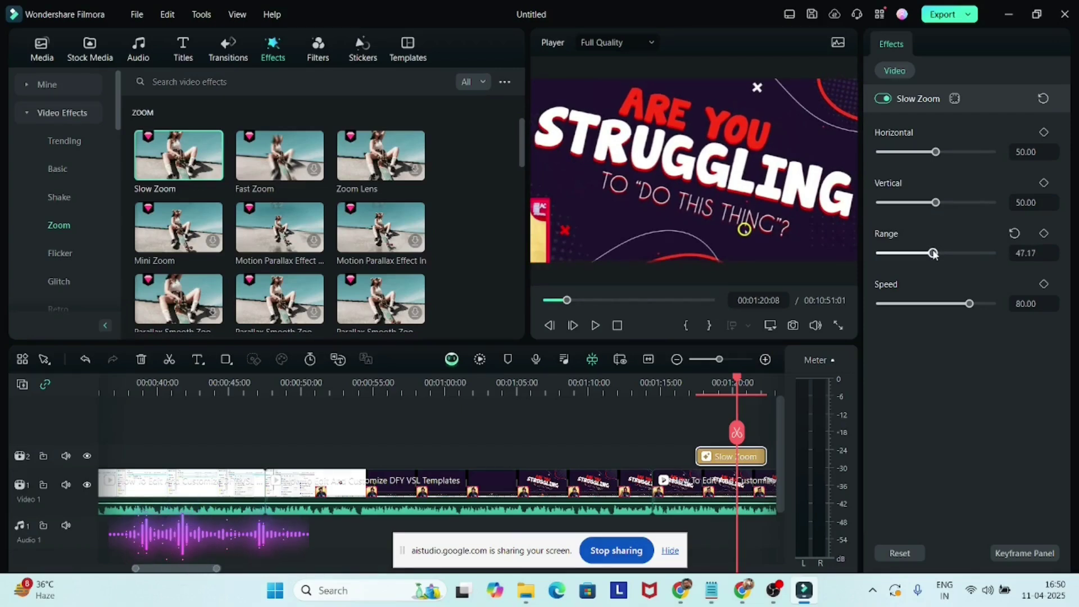
drag(537, 386, 518, 387)
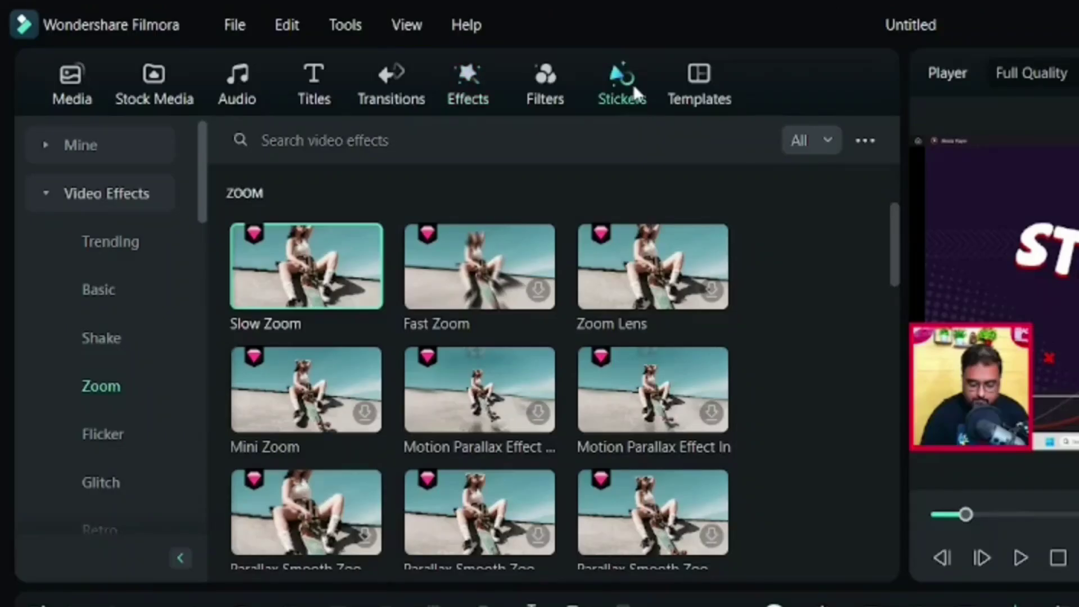
Search stickers for 'subscribe', place the first one on track 2 near 00:01:05, and preview it
click(634, 84)
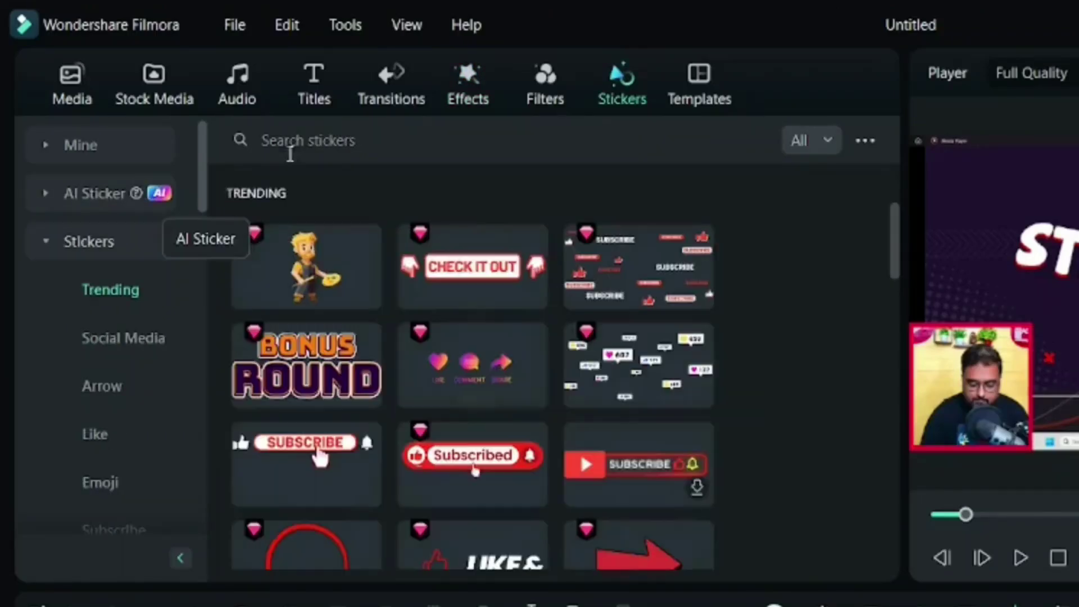
click(293, 144)
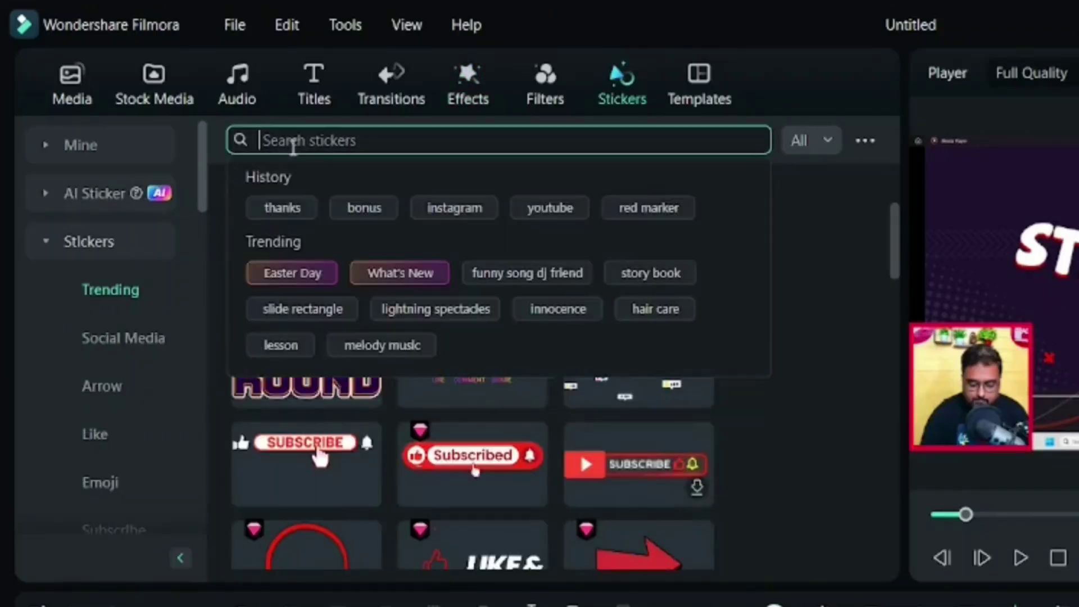
text(subscribe)
key(Return)
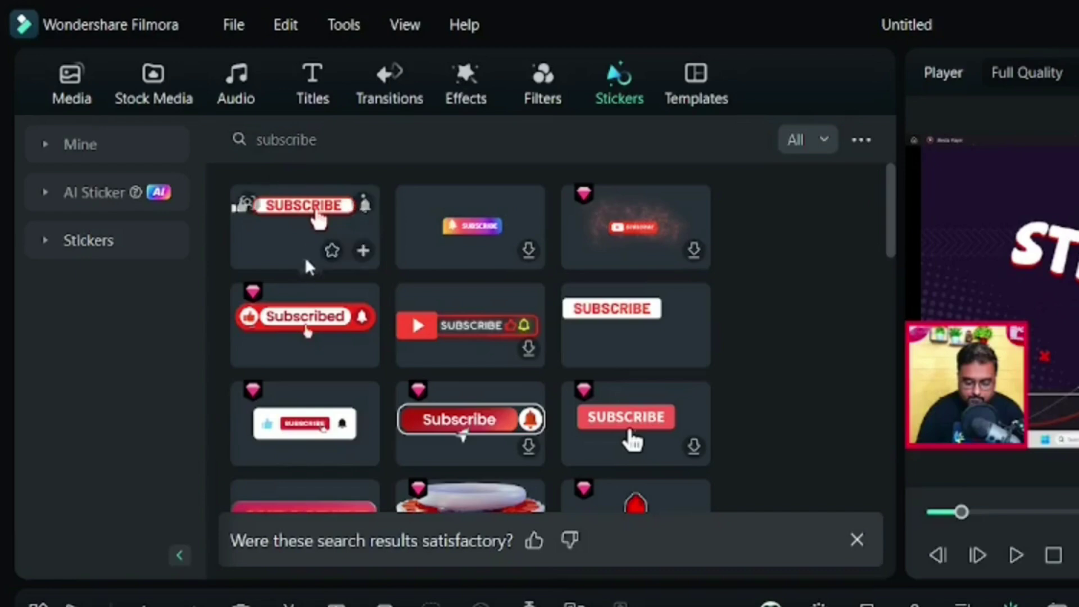
mouse_move(316, 219)
mouse_down()
mouse_move(405, 369)
mouse_move(520, 473)
mouse_up()
click(596, 326)
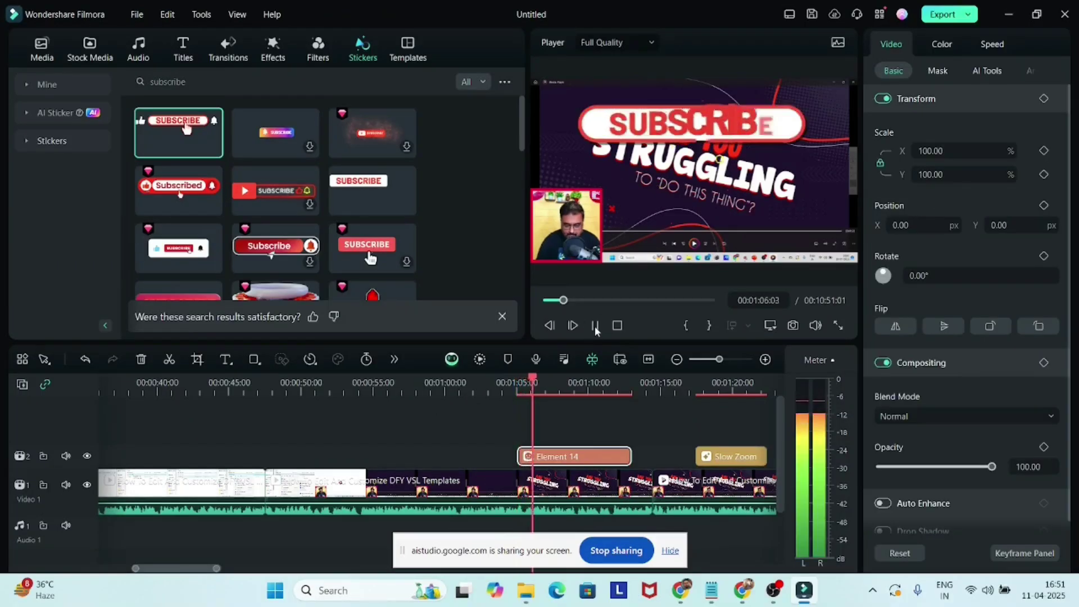
click(596, 325)
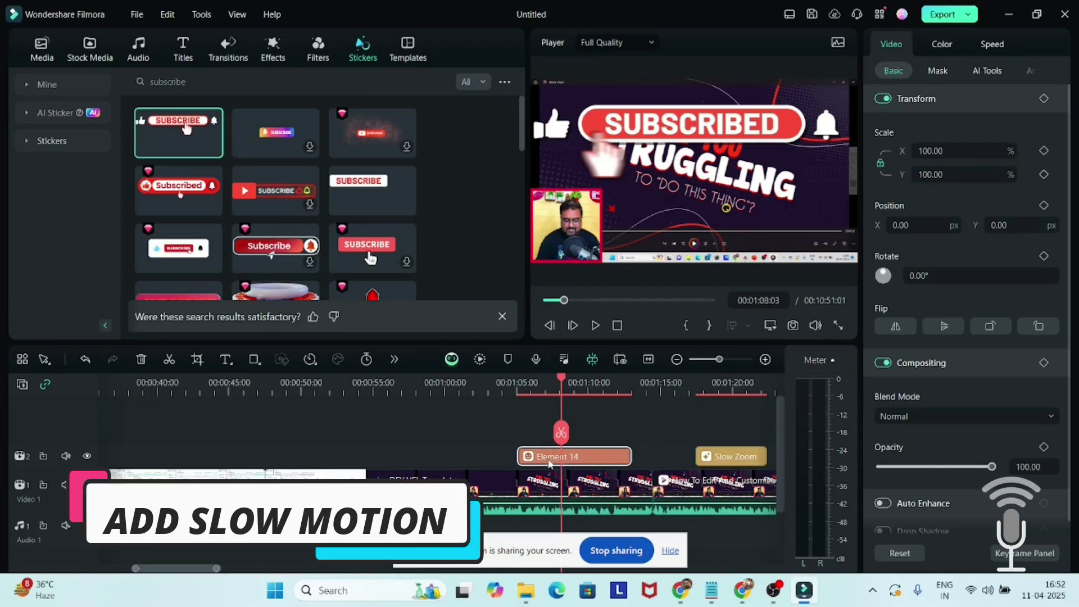
Set the subscribe sticker's Uniform Speed to 0.69 and replay it from about 1:04
click(372, 386)
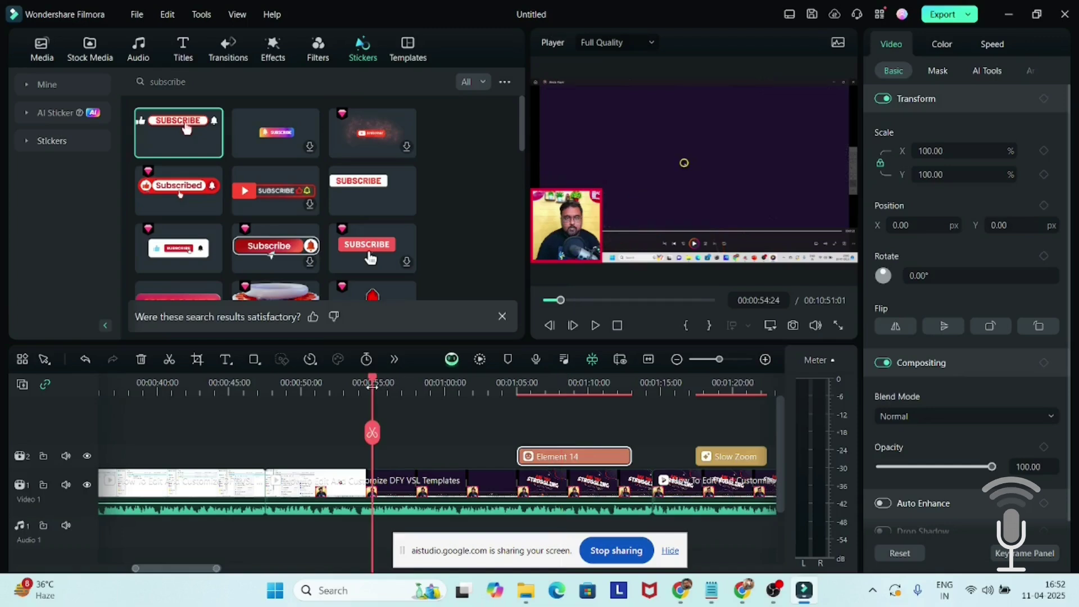
click(444, 386)
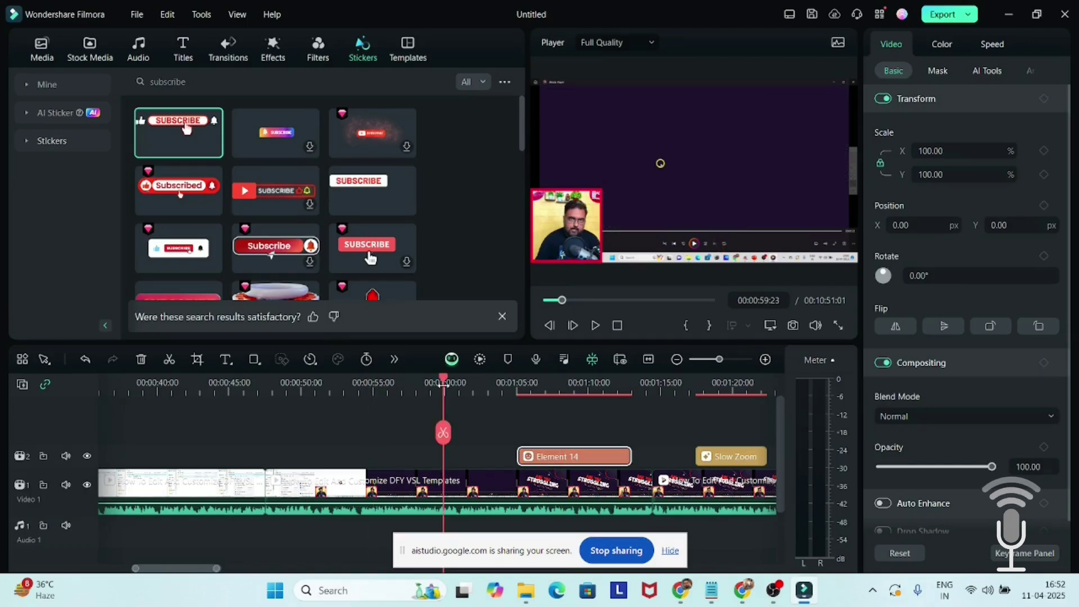
drag(445, 385, 385, 384)
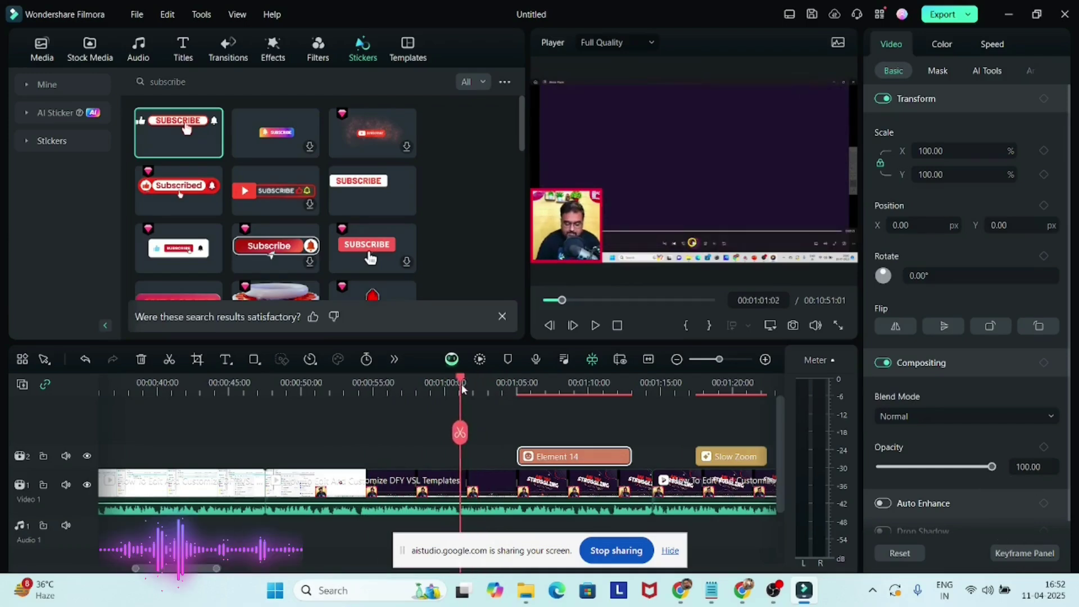
mouse_move(385, 384)
mouse_down()
mouse_move(595, 394)
mouse_move(562, 393)
mouse_up()
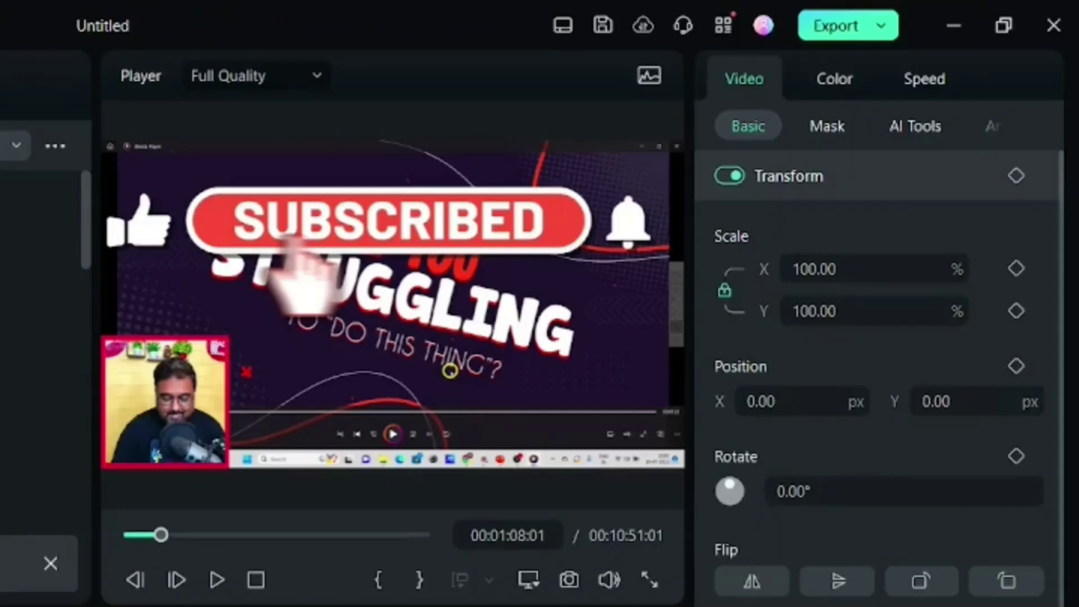
click(930, 87)
drag(829, 193, 828, 196)
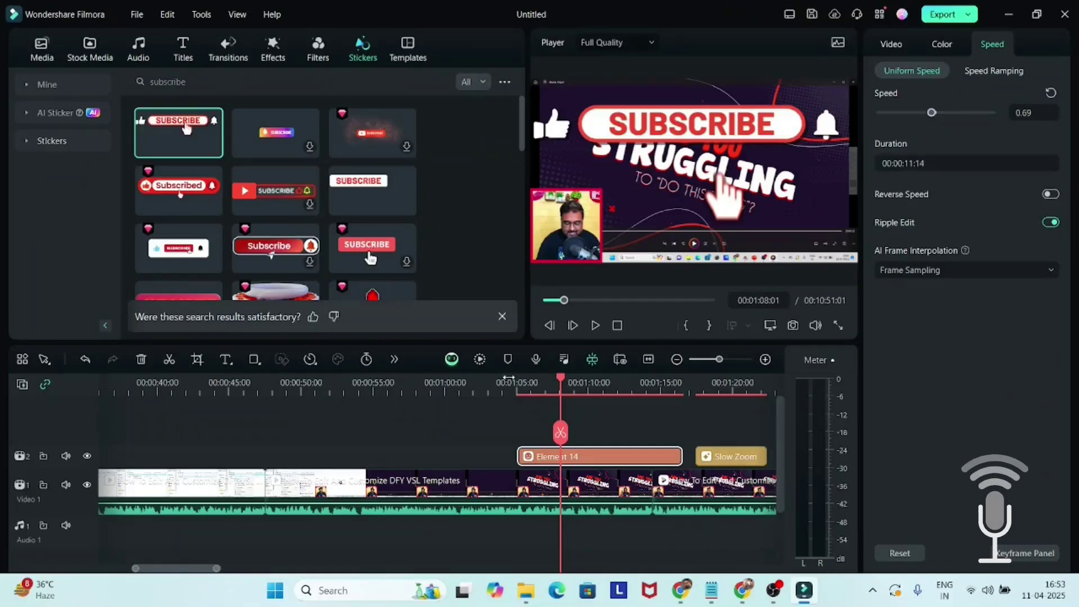
click(511, 383)
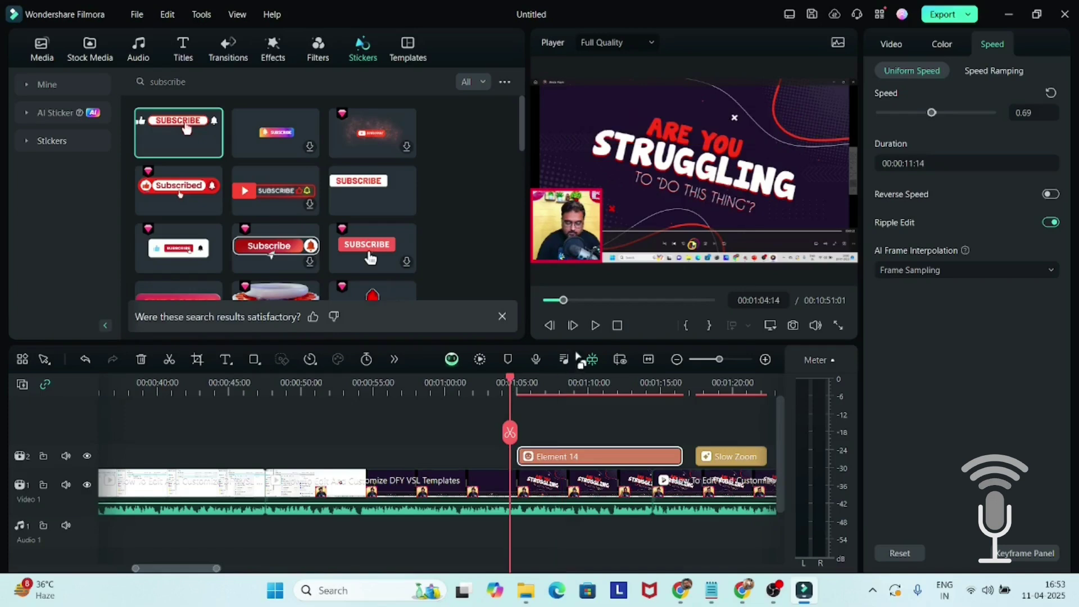
click(595, 326)
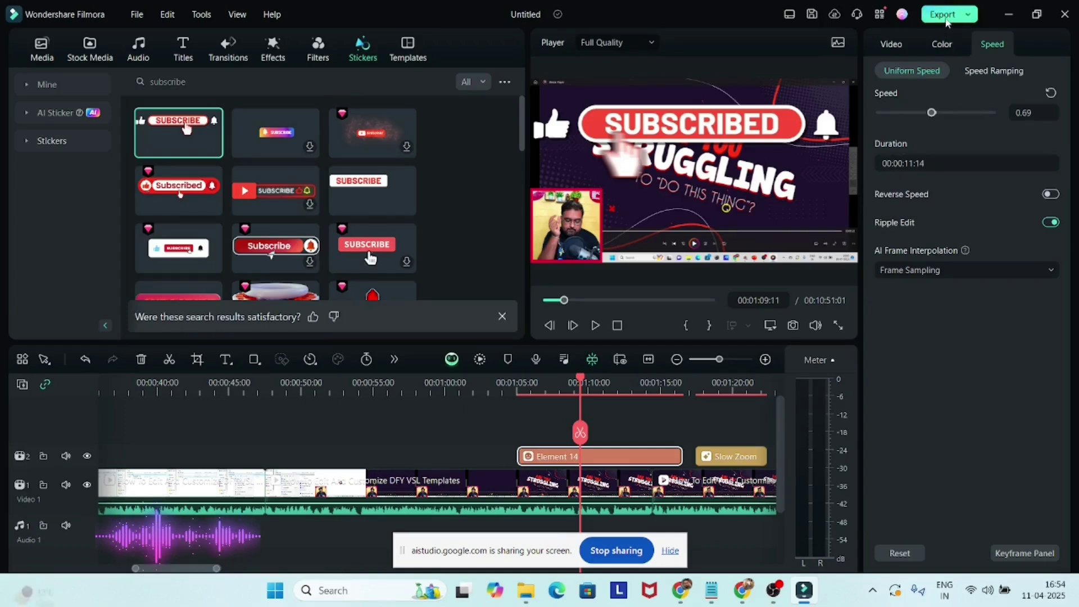
Open Export and choose Higher quality for the 1920x1080 25 fps MP4 on the Local tab
click(967, 18)
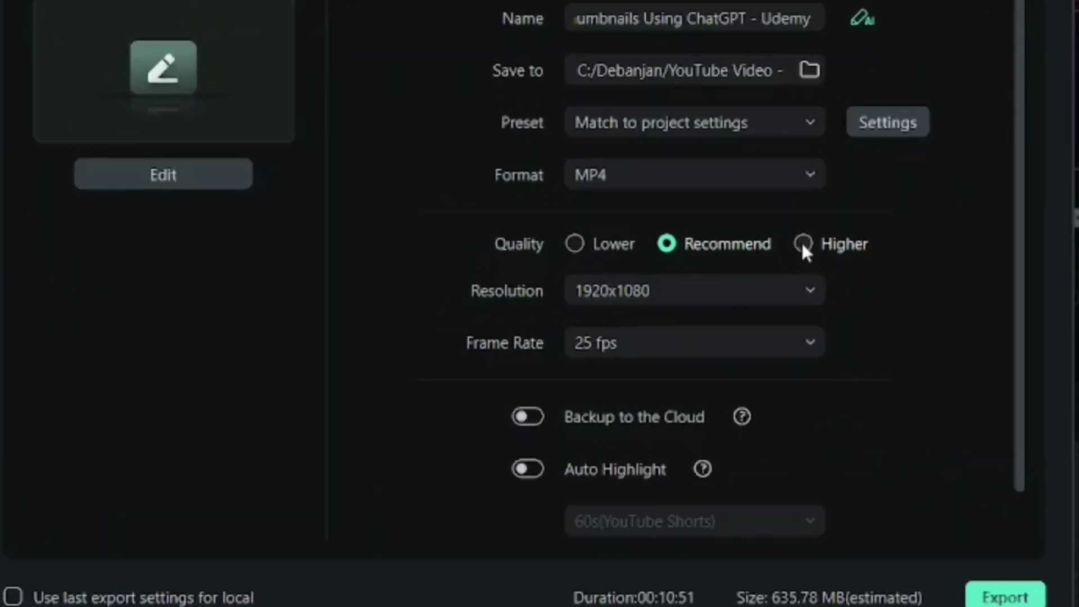
click(802, 243)
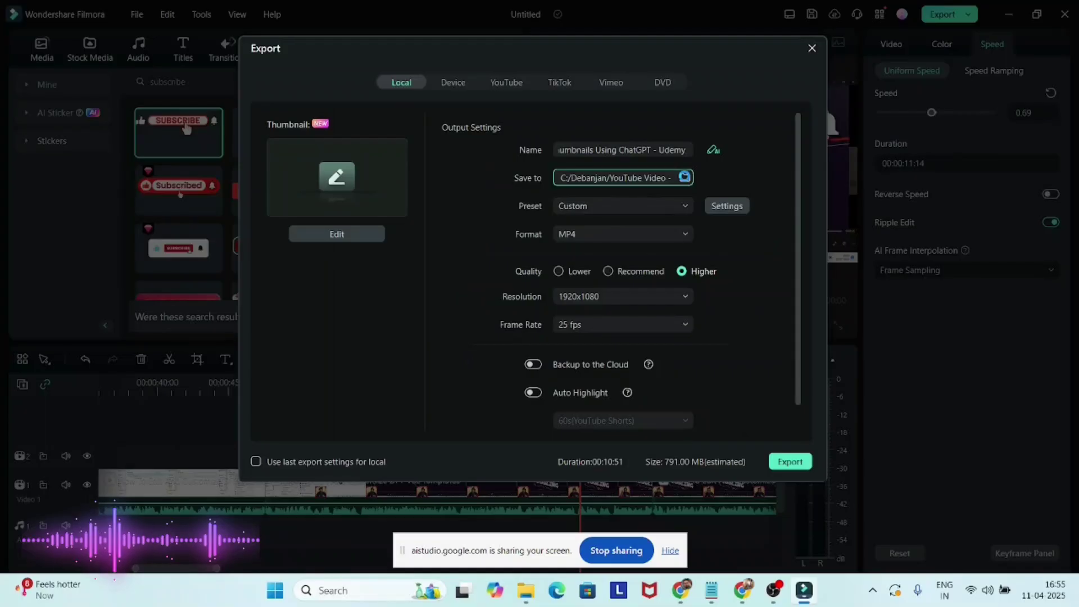
Pick the Videos To Replicate folder as the Save to location in the folder picker
click(810, 71)
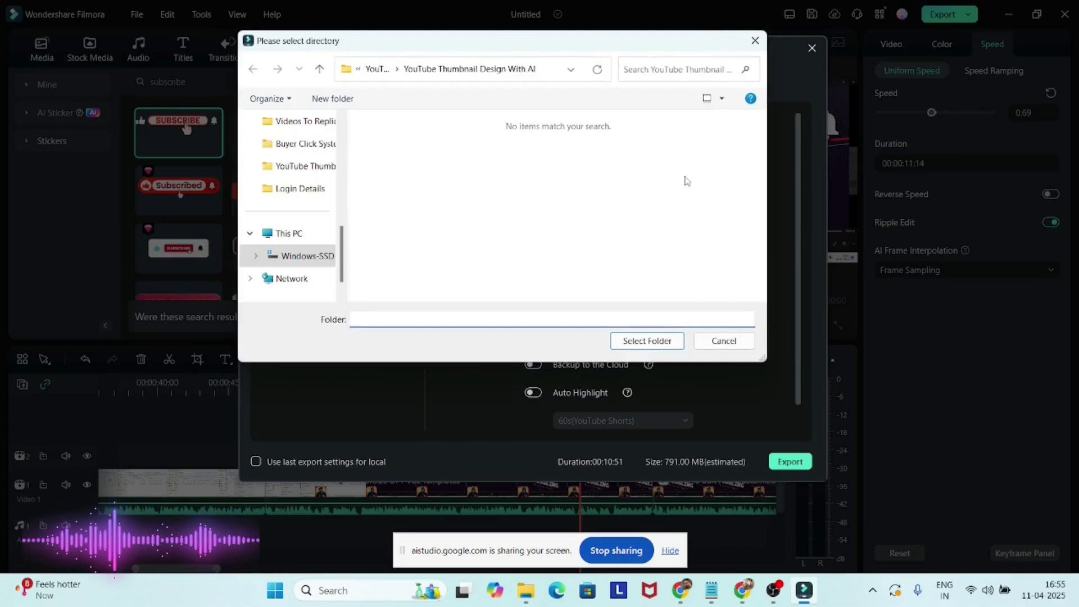
click(306, 125)
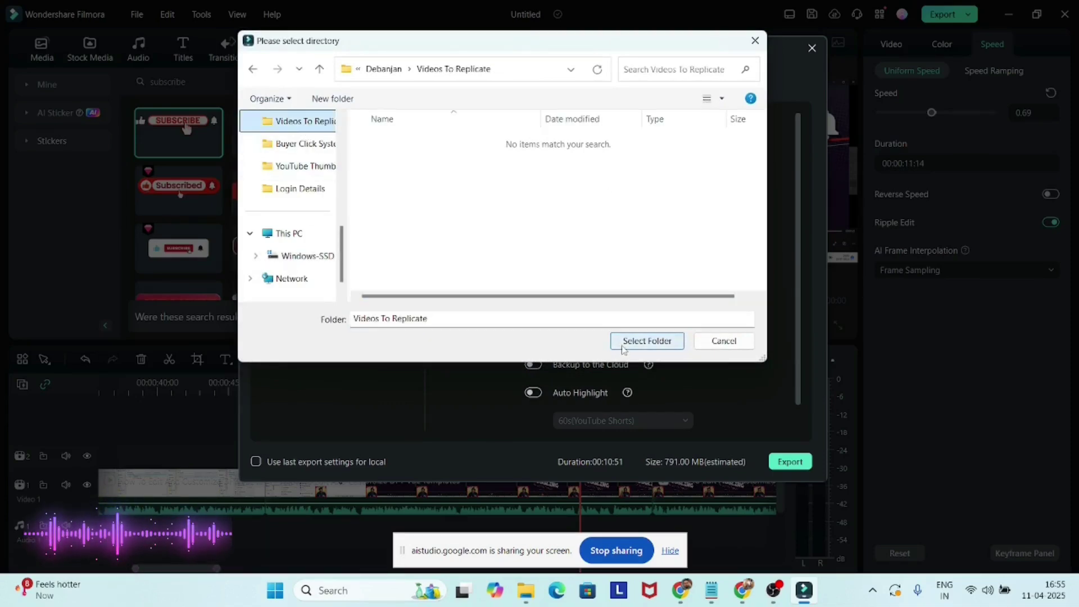